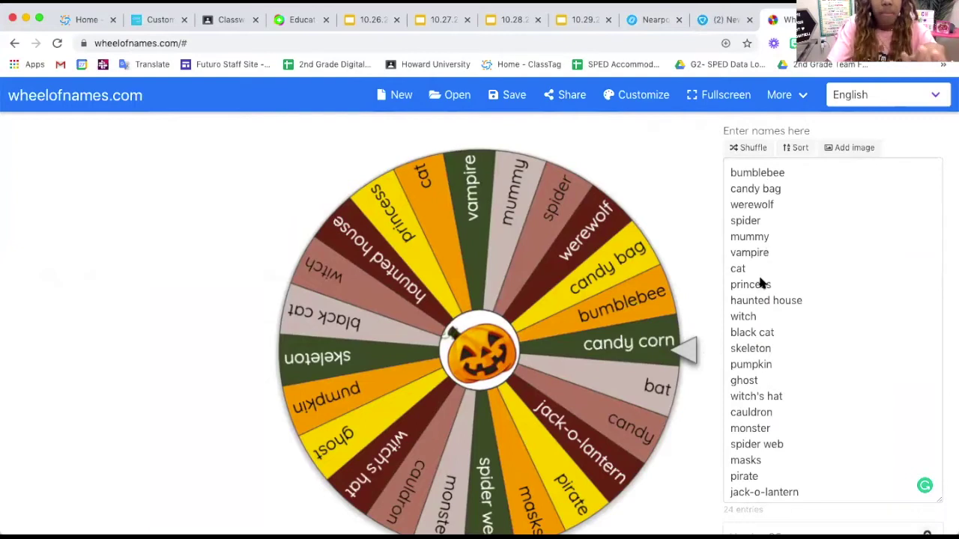
- Switch to the Nearpod library, preview the Halloween Bingo Group 1 lesson and advance to its second slide
click(719, 21)
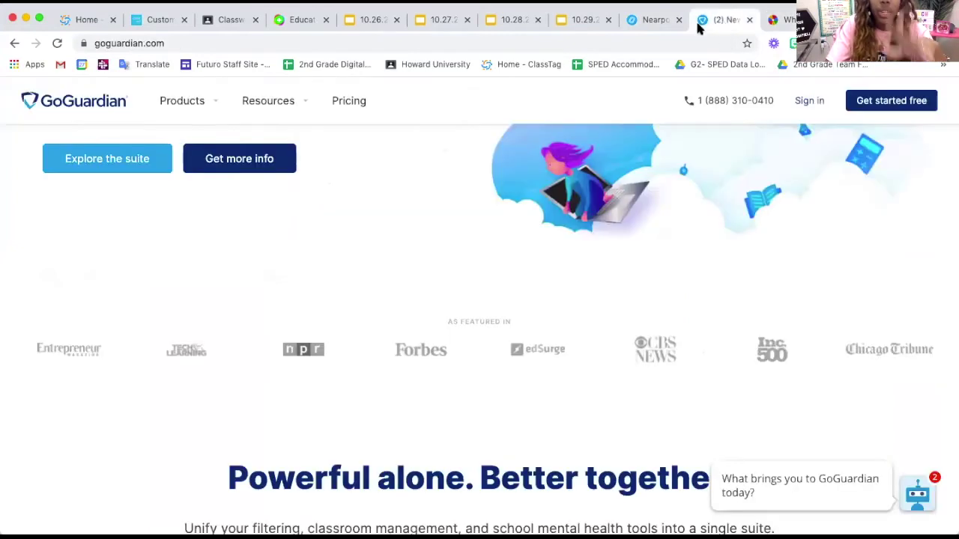
drag(734, 25, 646, 22)
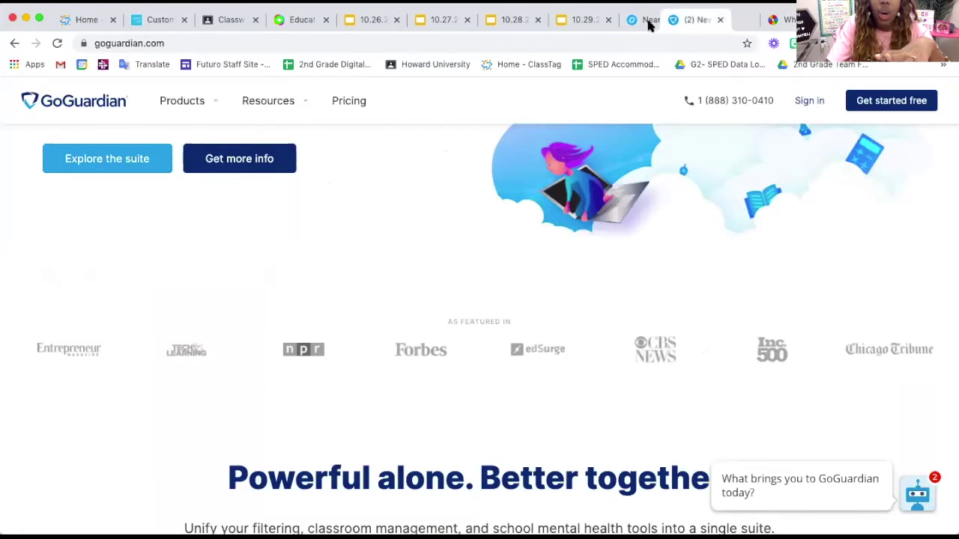
click(723, 21)
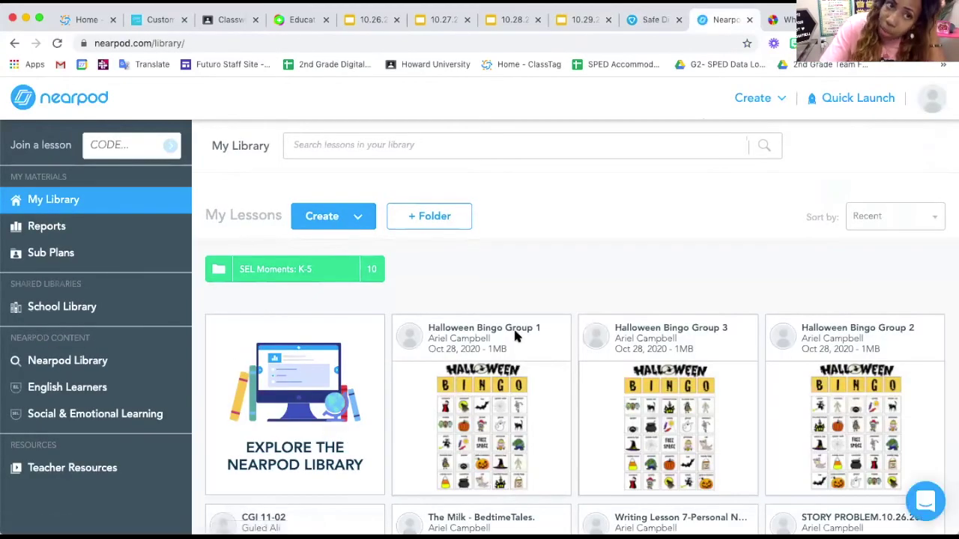
scroll(514, 335, down, 3)
scroll(513, 335, down, 5)
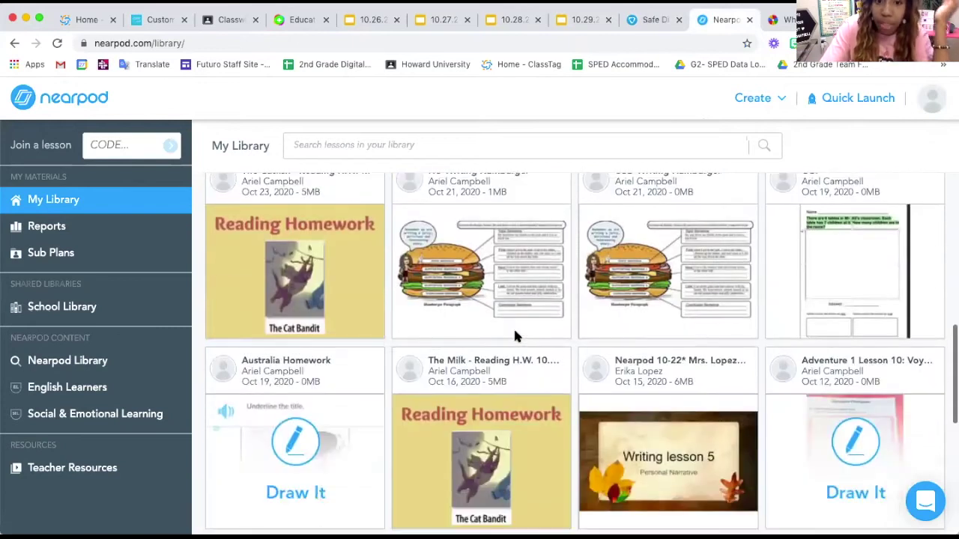
scroll(514, 334, up, 7)
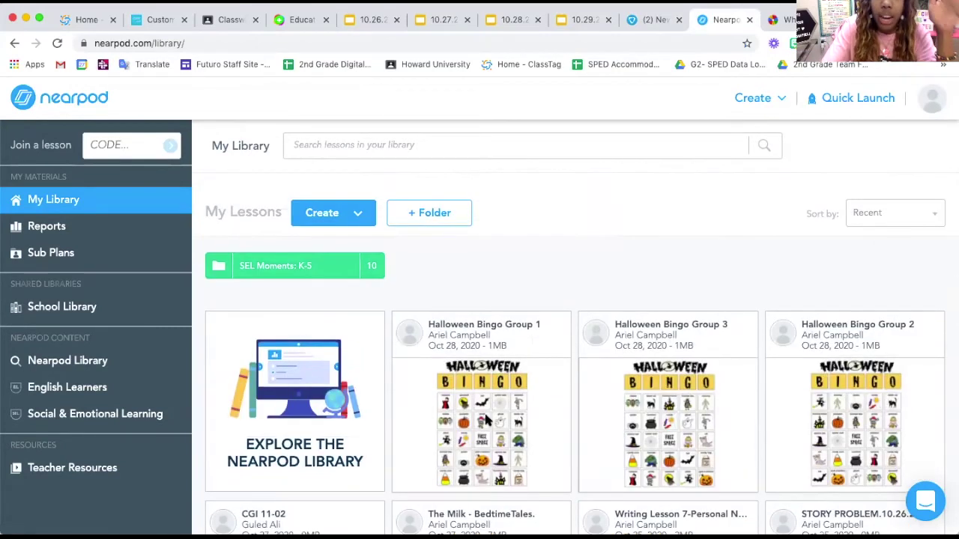
mouse_move(507, 458)
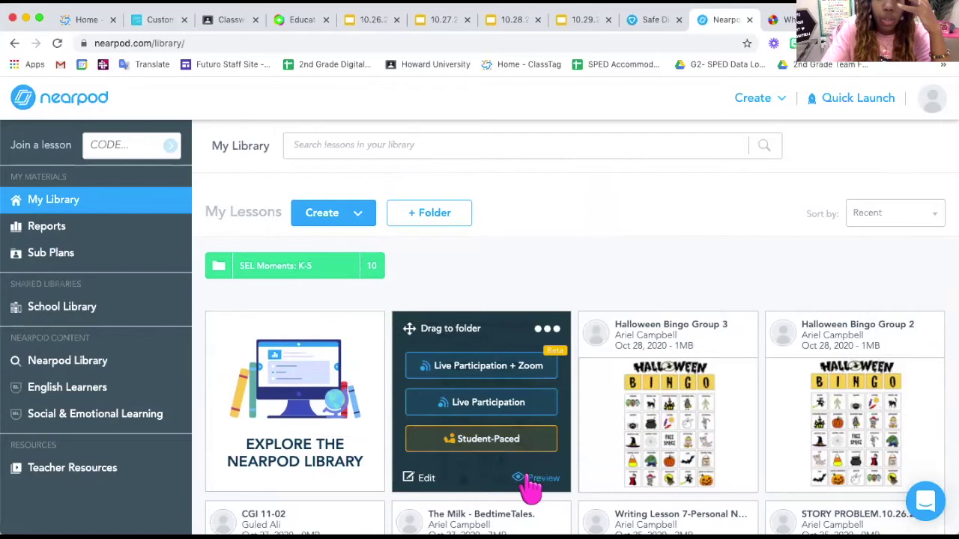
click(529, 479)
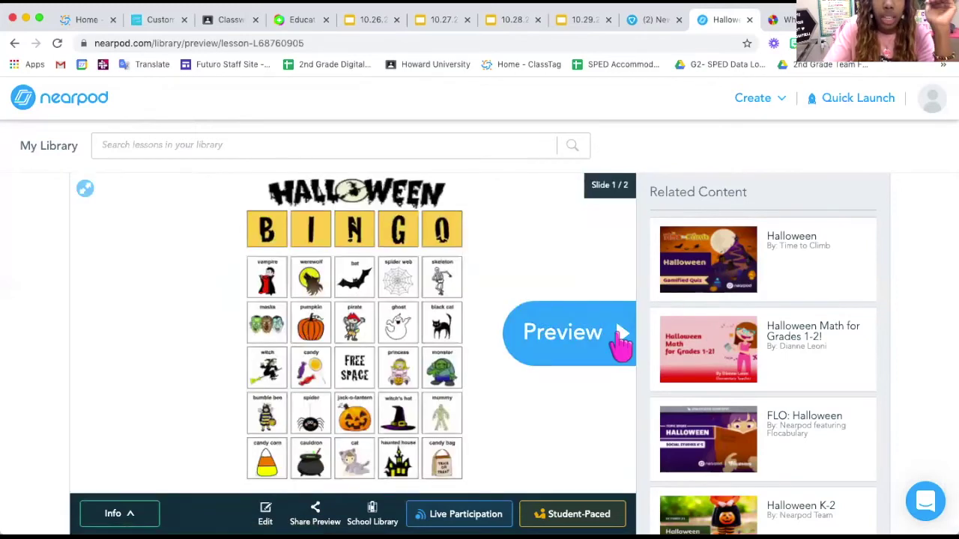
click(620, 339)
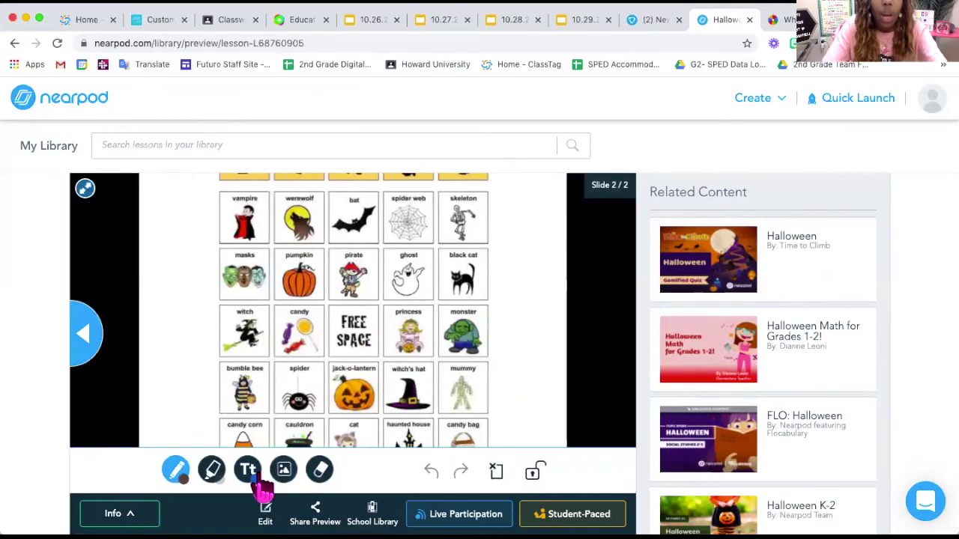
- Switch to Wheel of Names, spin the Halloween wheel and dismiss the result without removing the winning entry
click(776, 18)
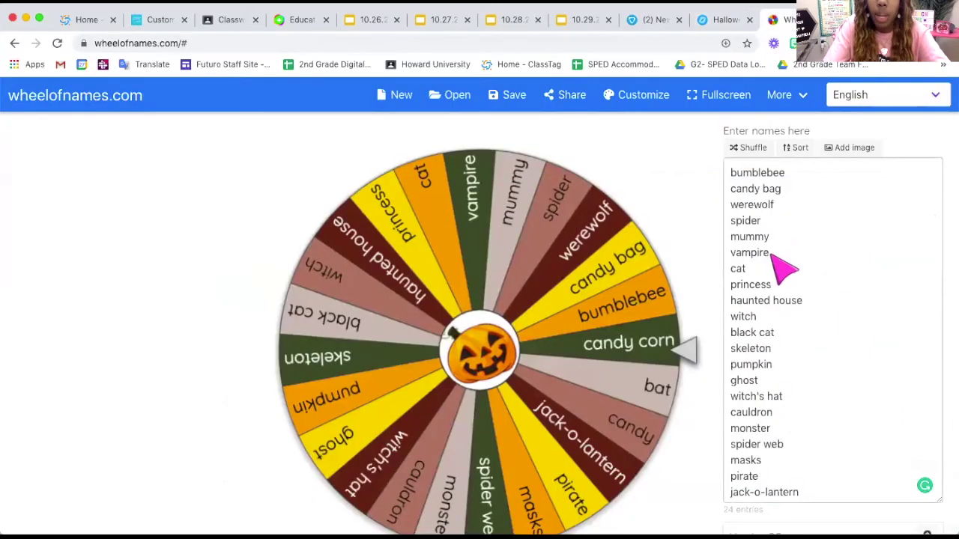
click(450, 332)
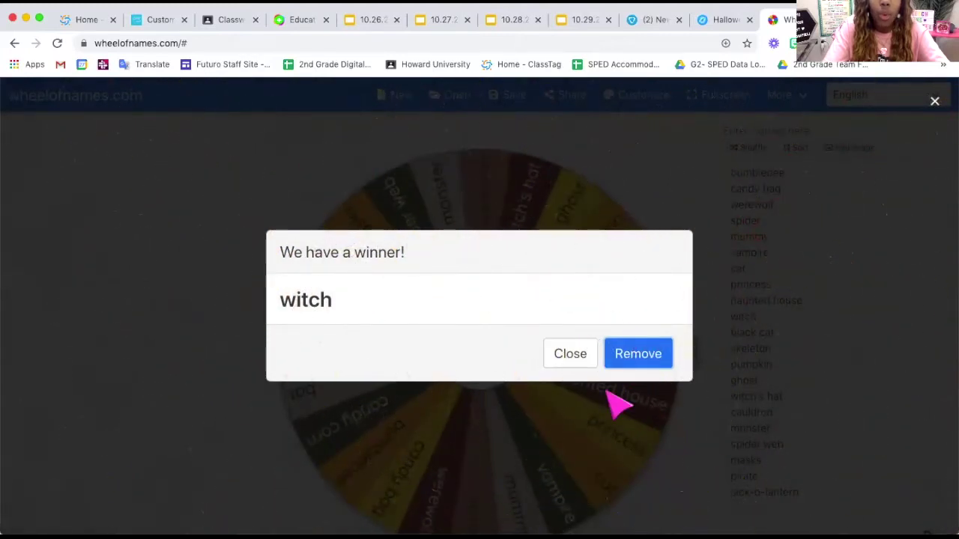
click(588, 356)
scroll(829, 398, down, 2)
scroll(828, 400, up, 2)
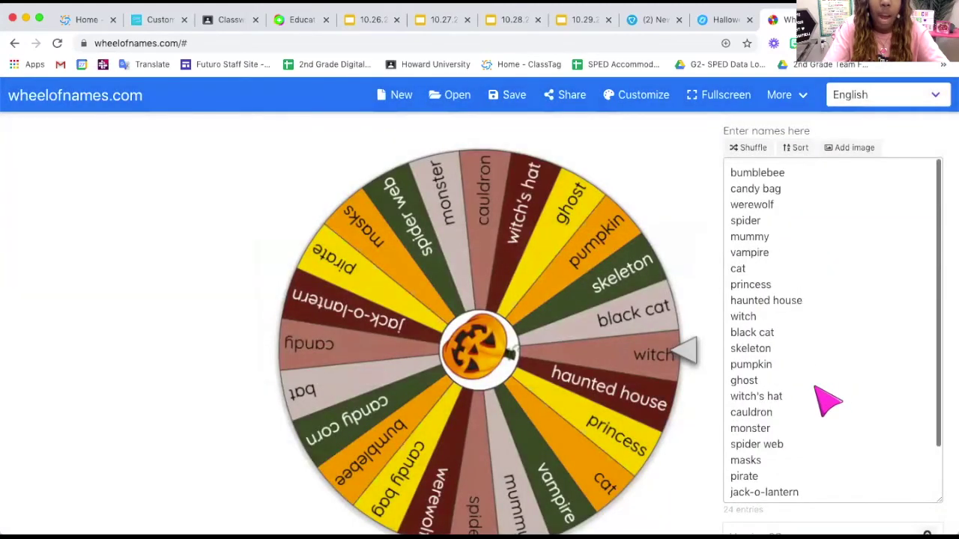
scroll(791, 349, down, 2)
scroll(792, 349, up, 2)
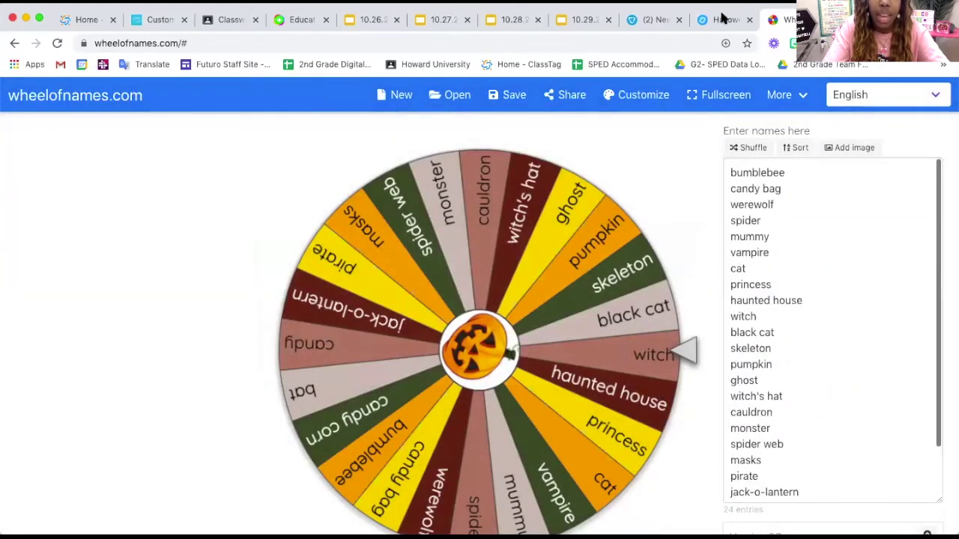
- Return to the Nearpod bingo card, set the pen colour to blue and cross out the witch square
click(722, 23)
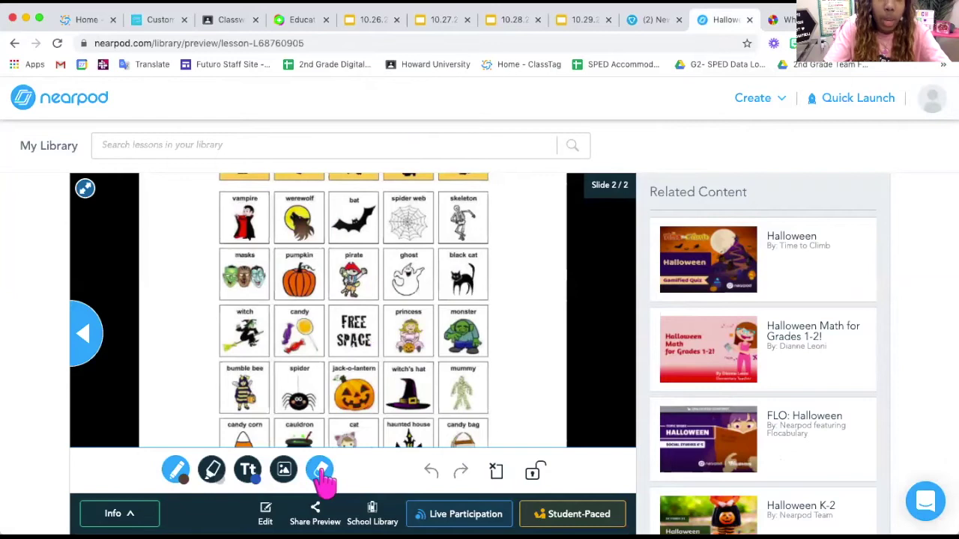
click(212, 469)
click(180, 472)
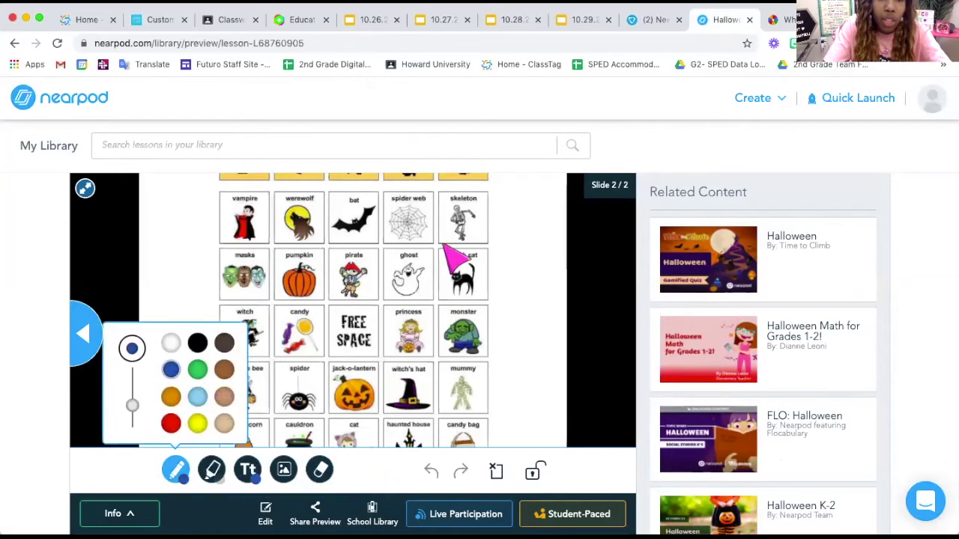
click(176, 470)
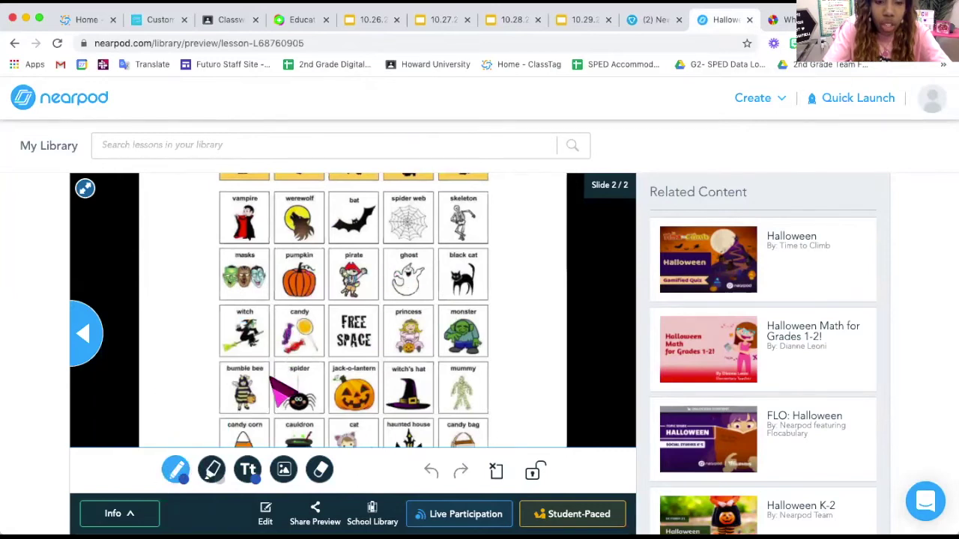
drag(234, 313, 264, 349)
drag(264, 313, 234, 352)
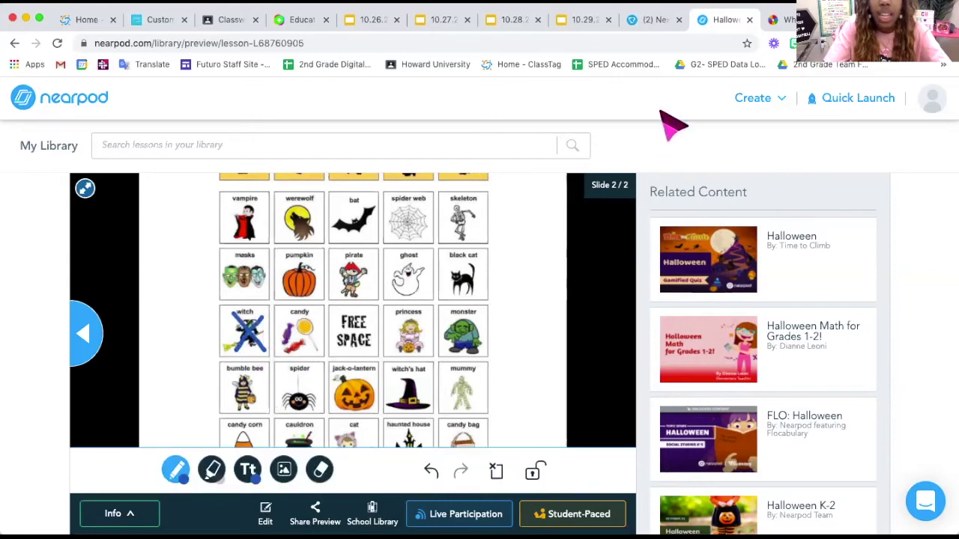
- Go back to Wheel of Names, spin the wheel again and remove the winning bumblebee entry
click(781, 20)
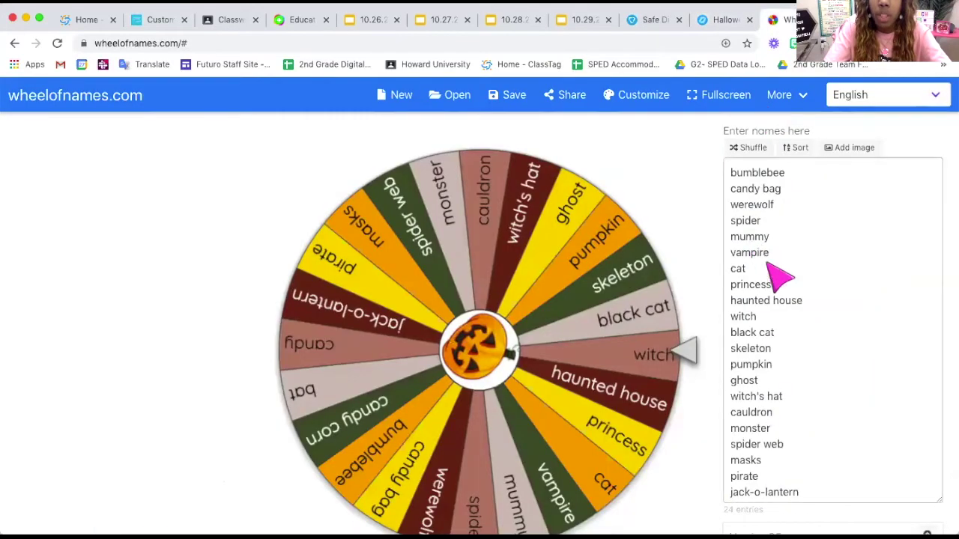
click(695, 355)
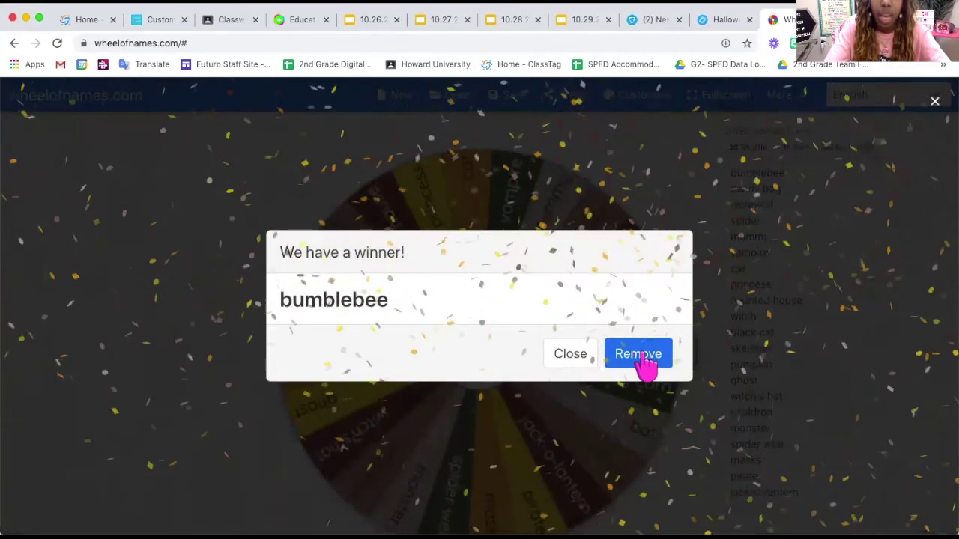
click(644, 360)
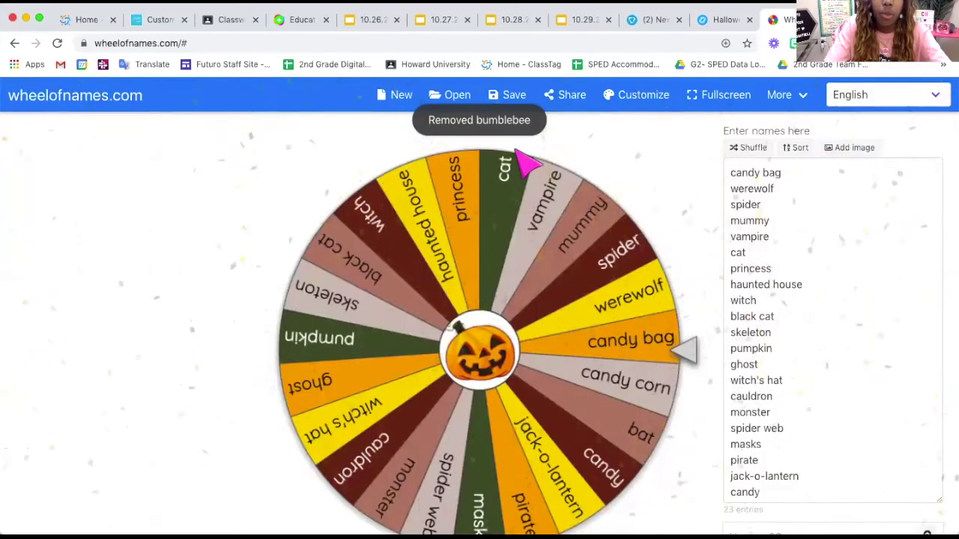
- Add bumblebee back as a new last line in the wheel's entry list
scroll(820, 367, down, 2)
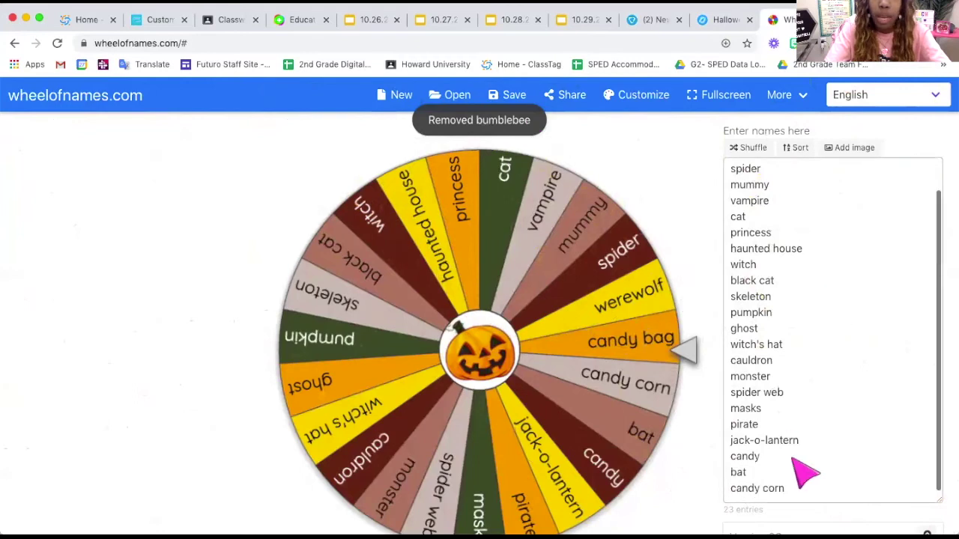
click(801, 488)
key(Return)
text(BUMB)
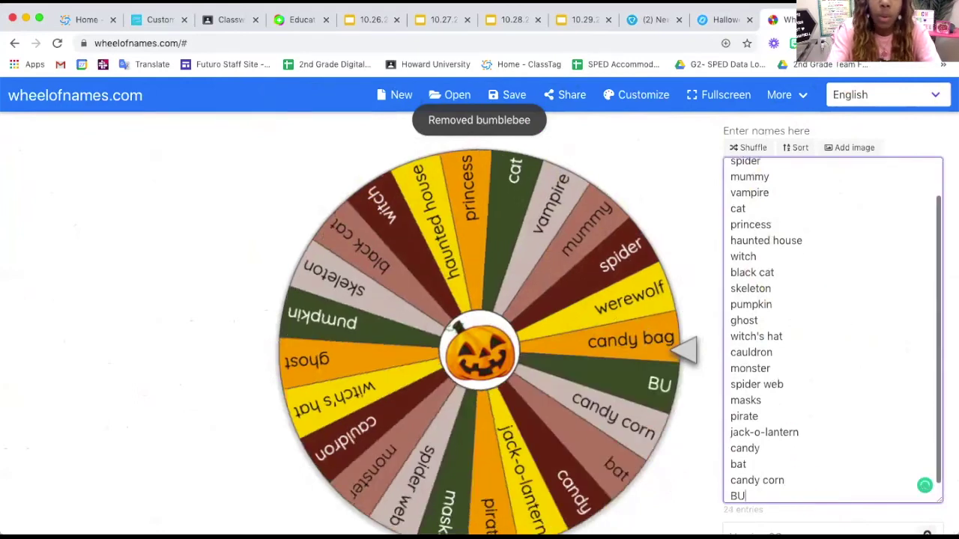
key(BackSpace)
key(BackSpace)
text(bu)
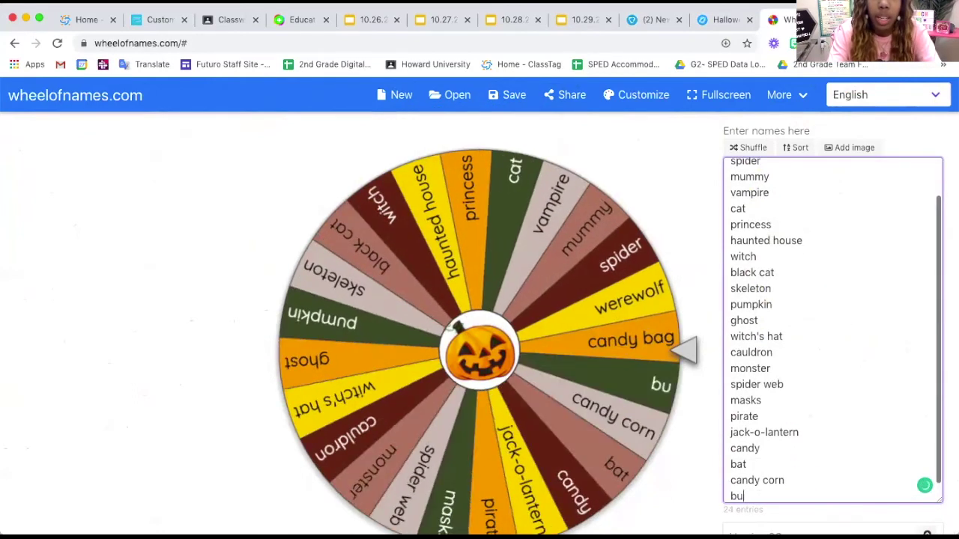
text(mblebee)
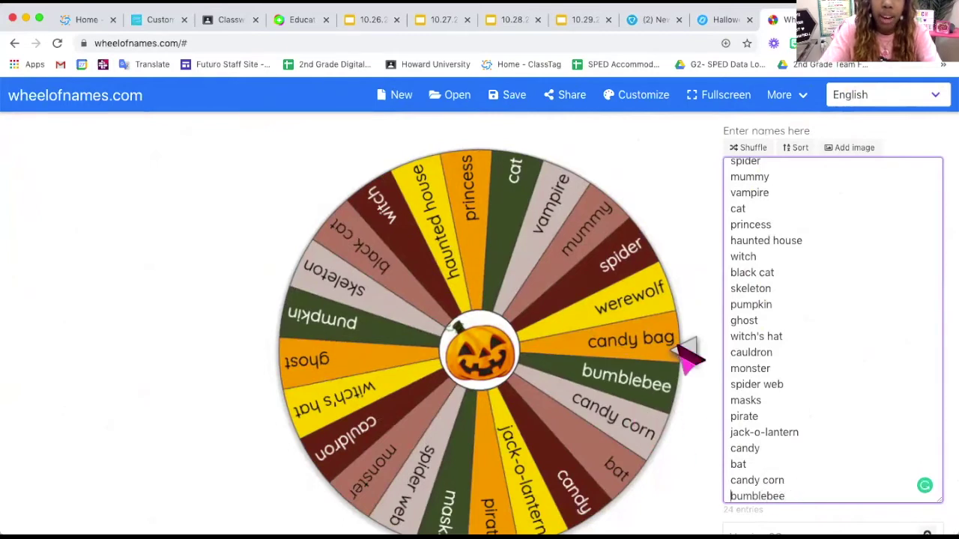
- Return to the Nearpod bingo card and cross out the bumble bee square with the blue pen
key(ctrl+shift+Tab)
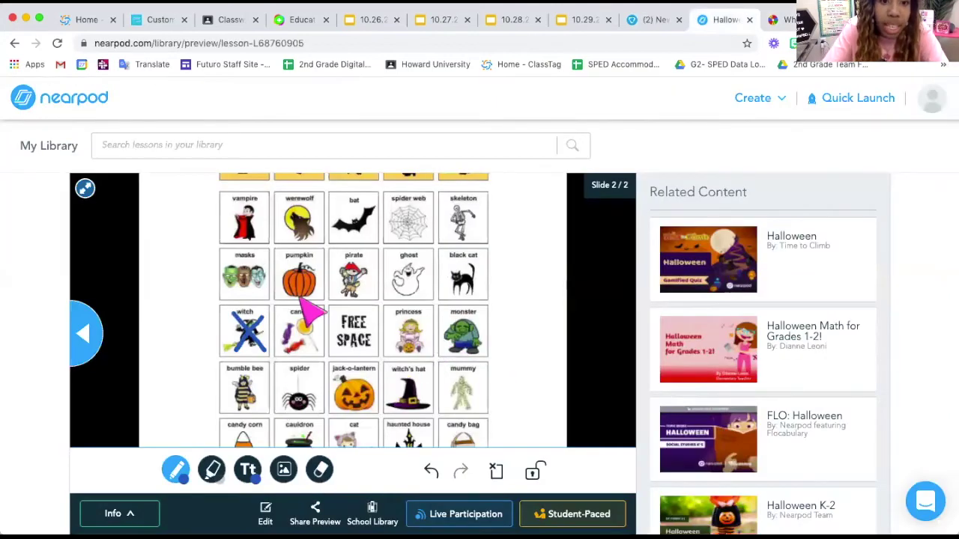
mouse_move(228, 370)
mouse_down()
mouse_move(267, 405)
mouse_move(229, 409)
mouse_up()
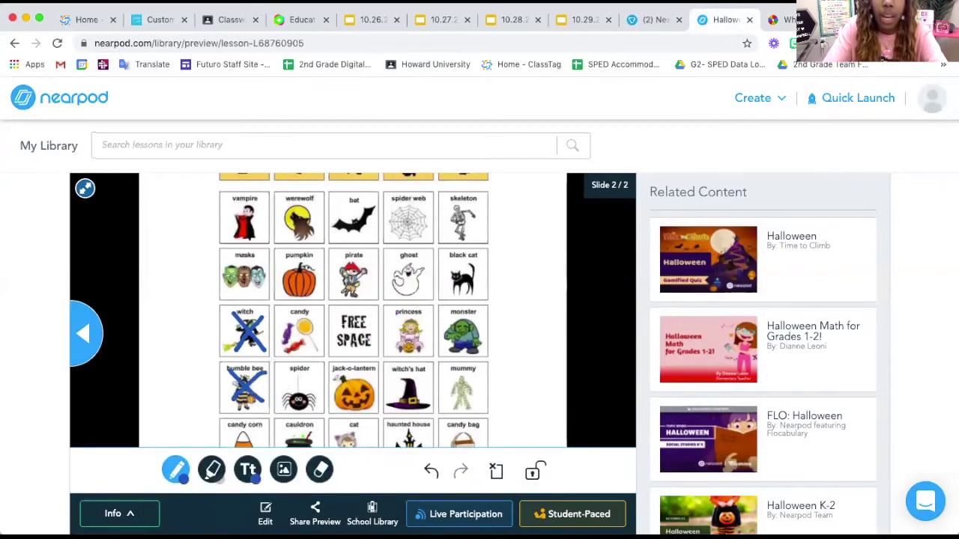
- Switch to the Random Team Generator page and review its three student groups and the settings below them
key(ctrl+Tab)
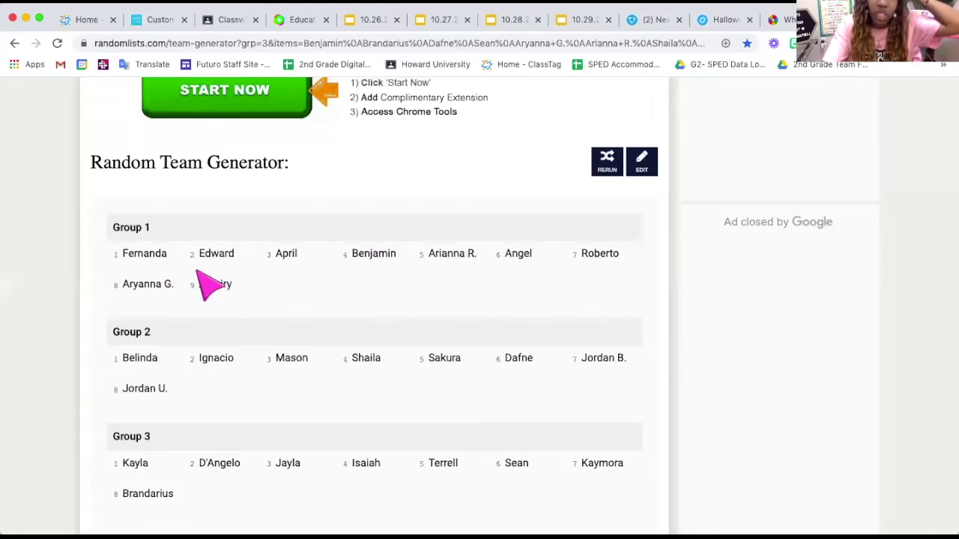
scroll(274, 277, down, 5)
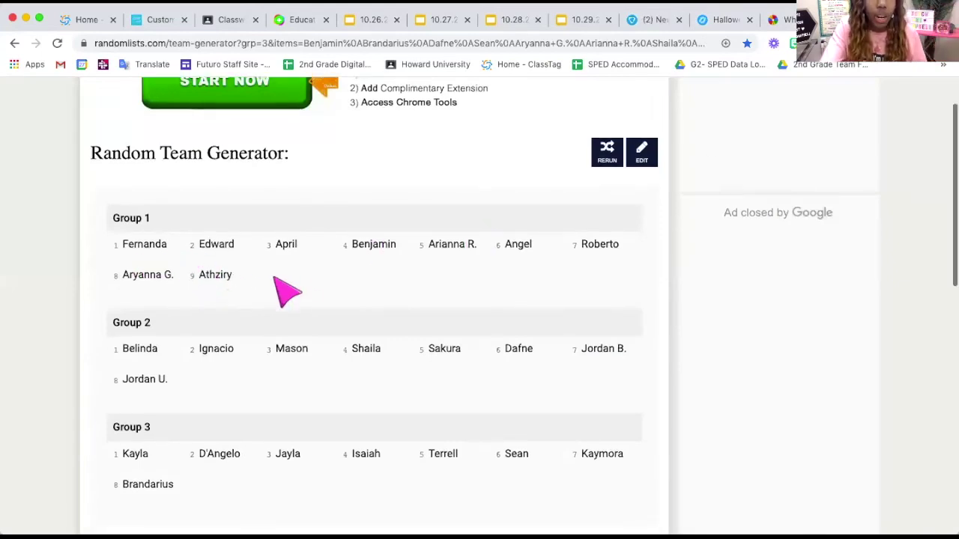
scroll(285, 289, up, 4)
scroll(281, 285, down, 6)
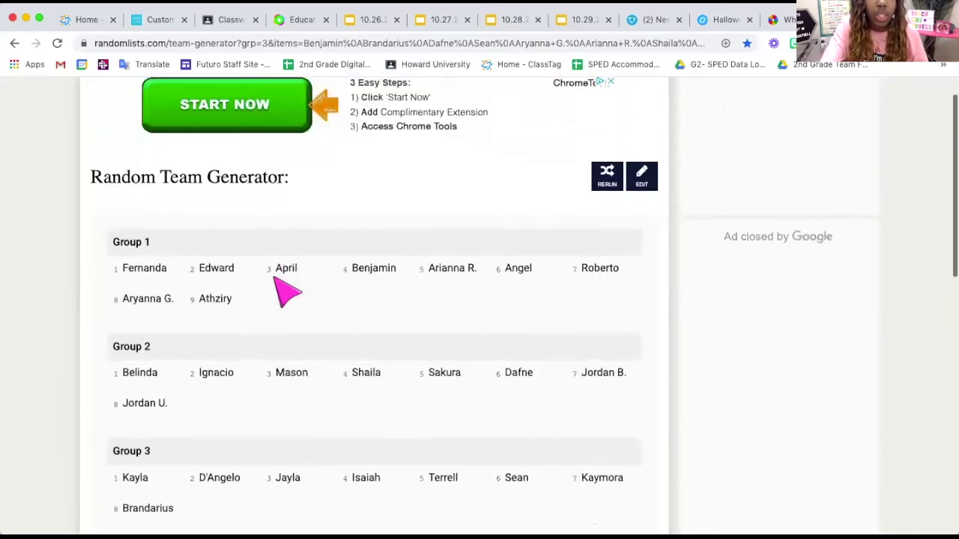
scroll(274, 278, up, 4)
scroll(190, 201, up, 1)
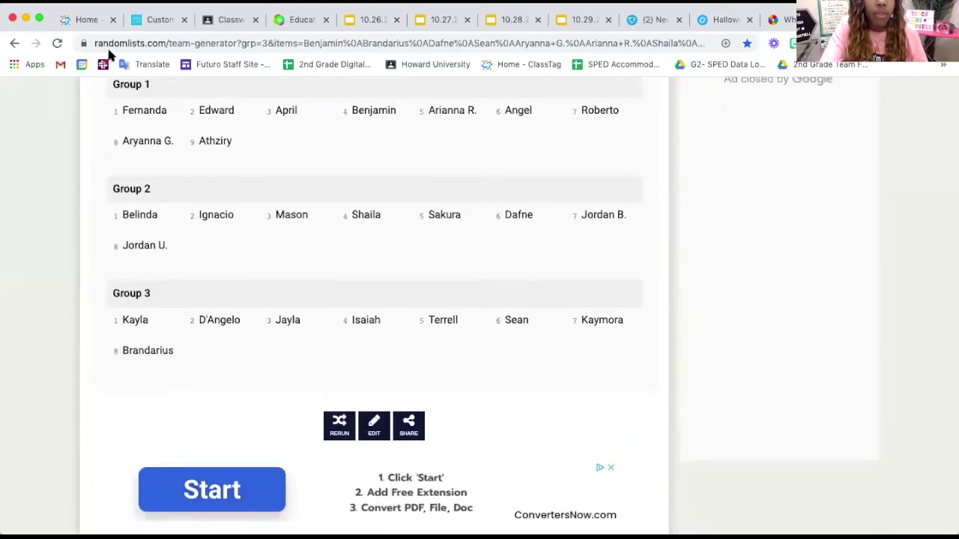
scroll(214, 112, down, 7)
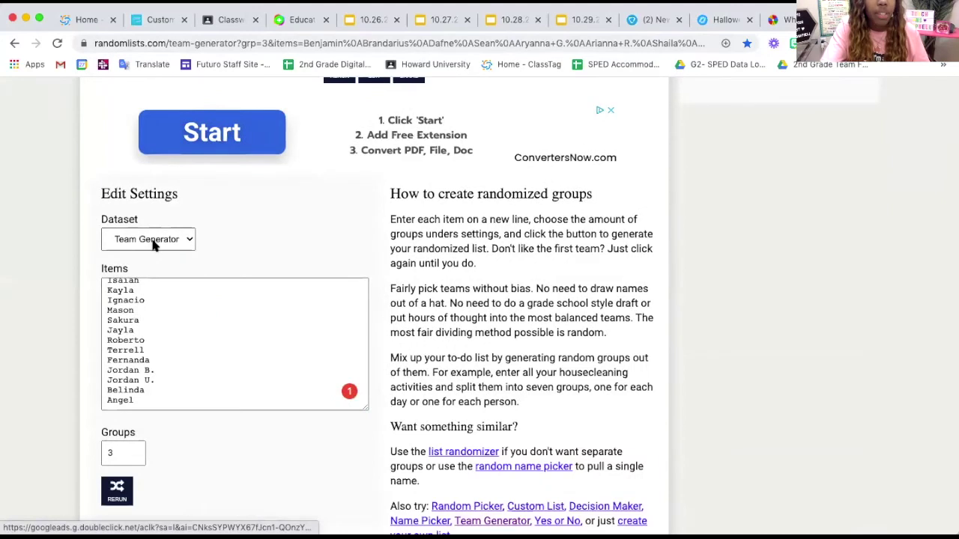
scroll(143, 301, up, 6)
scroll(144, 303, down, 2)
scroll(150, 314, down, 1)
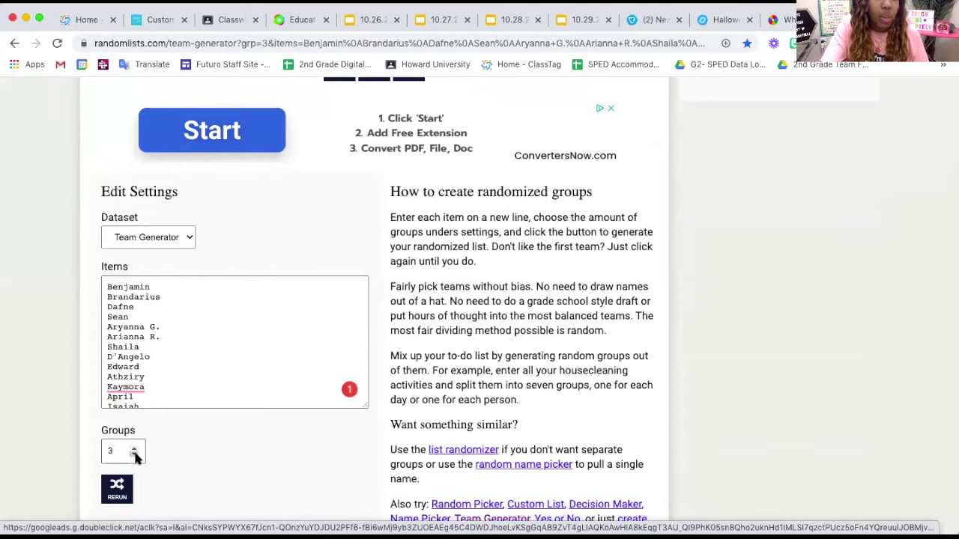
- Try a higher number of groups in the team generator settings and return it to 3
click(133, 448)
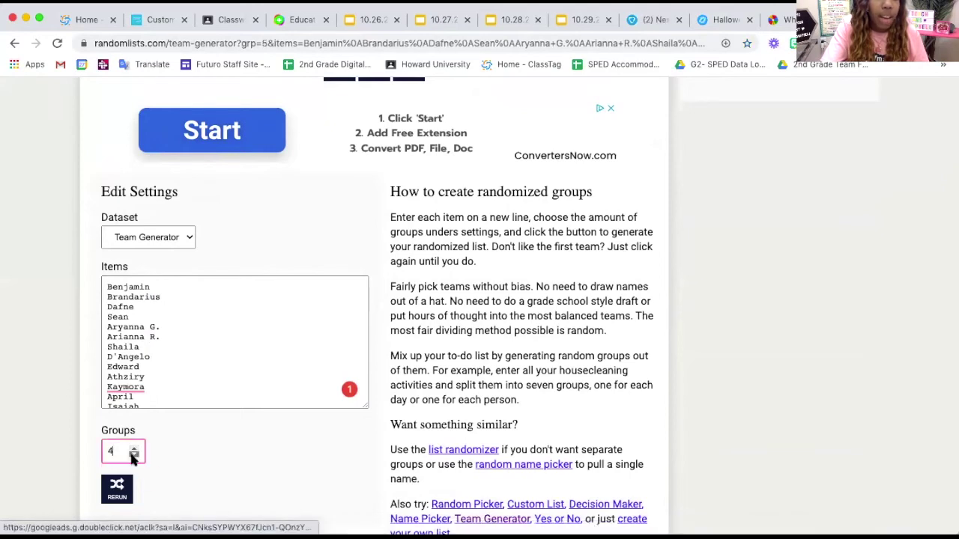
click(134, 449)
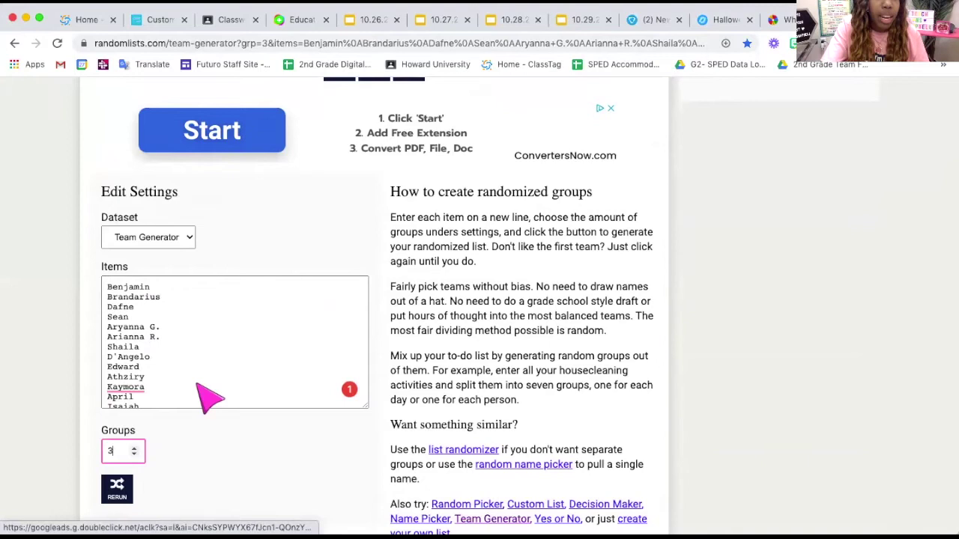
- Check the team generator's available dataset options, keep Team Generator, and return to the generated groups
scroll(185, 392, up, 2)
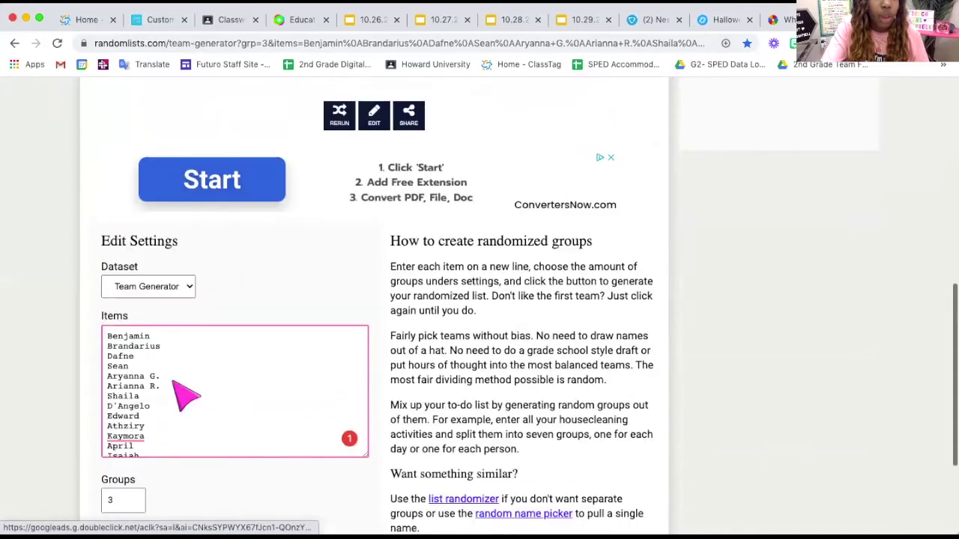
click(172, 303)
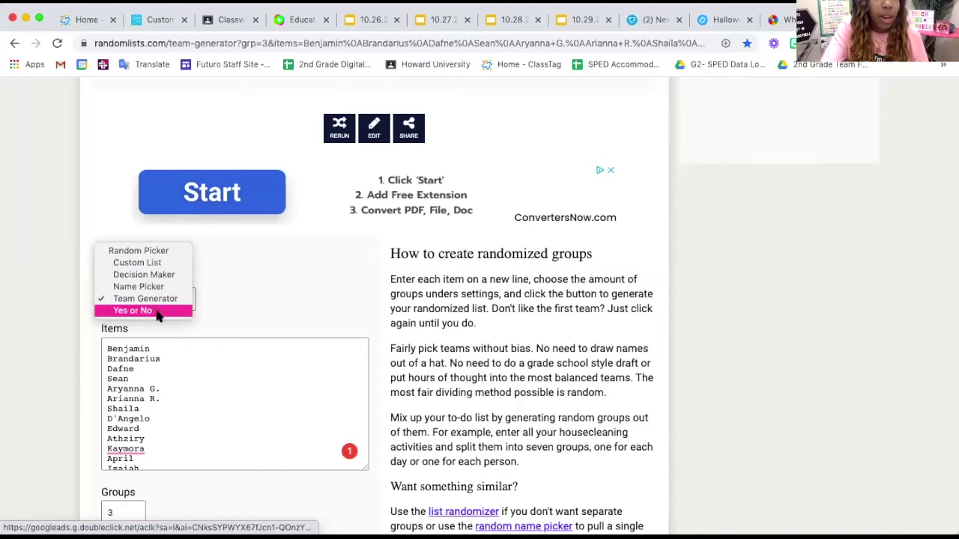
click(169, 374)
scroll(180, 382, up, 10)
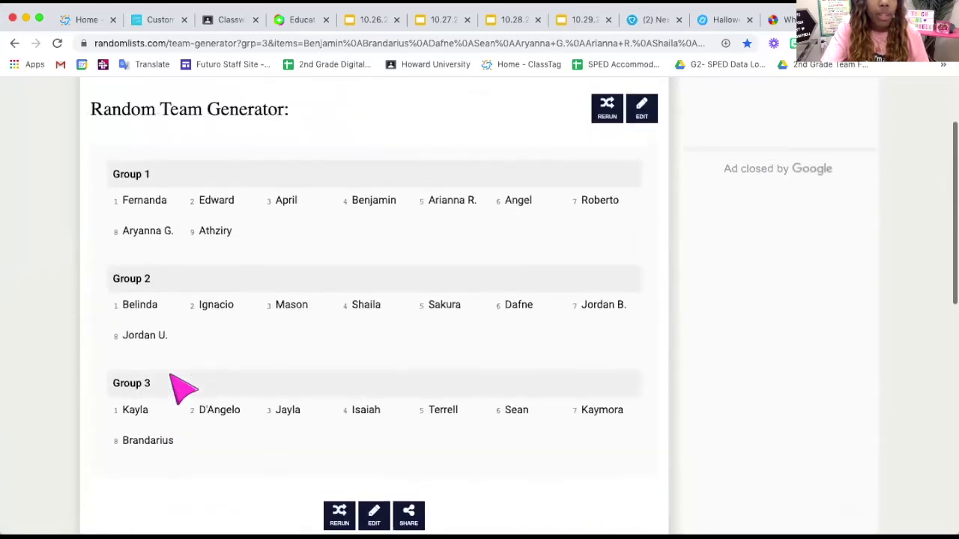
- Switch to the Wheel of Names page and save the wheel as "Halloween Bingo Spin The Wheel"
key(ctrl+Tab)
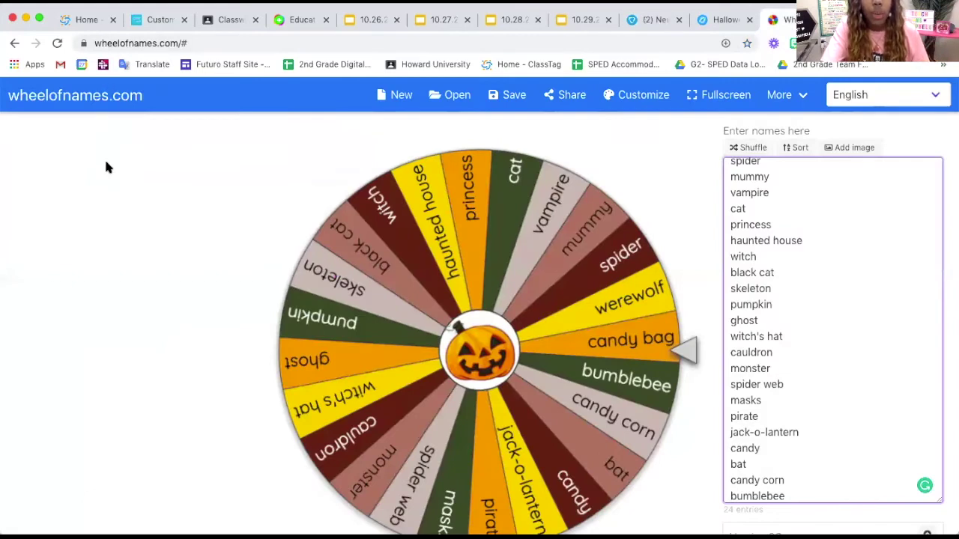
right_click(387, 104)
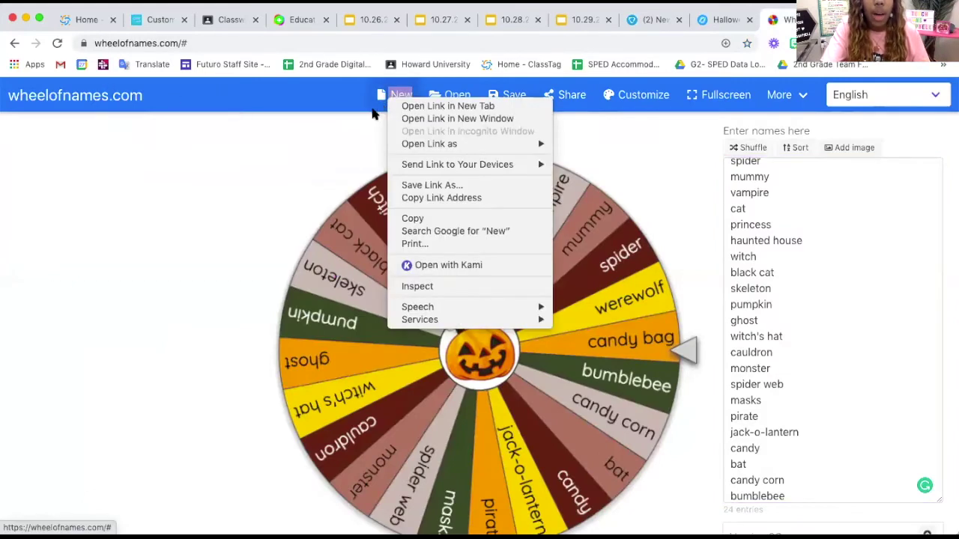
key(Escape)
click(509, 99)
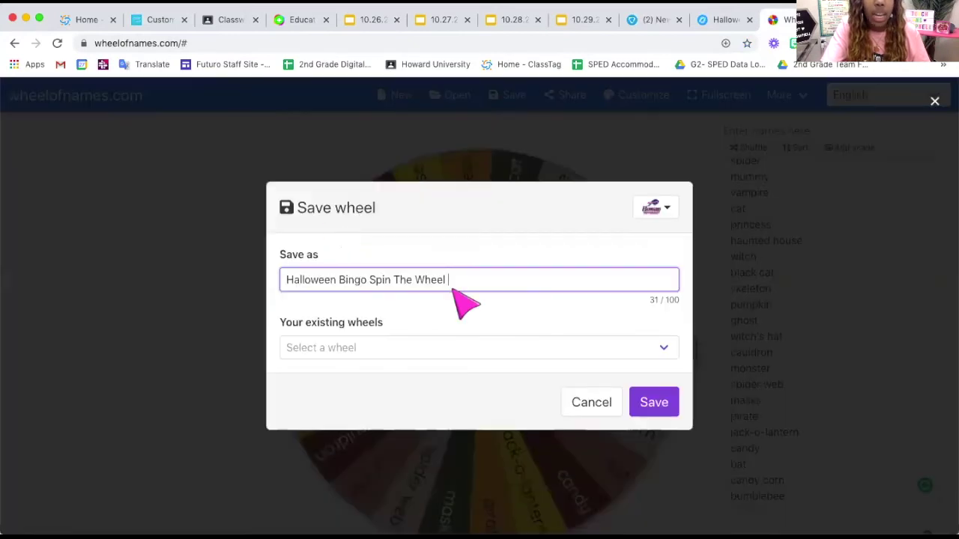
click(653, 408)
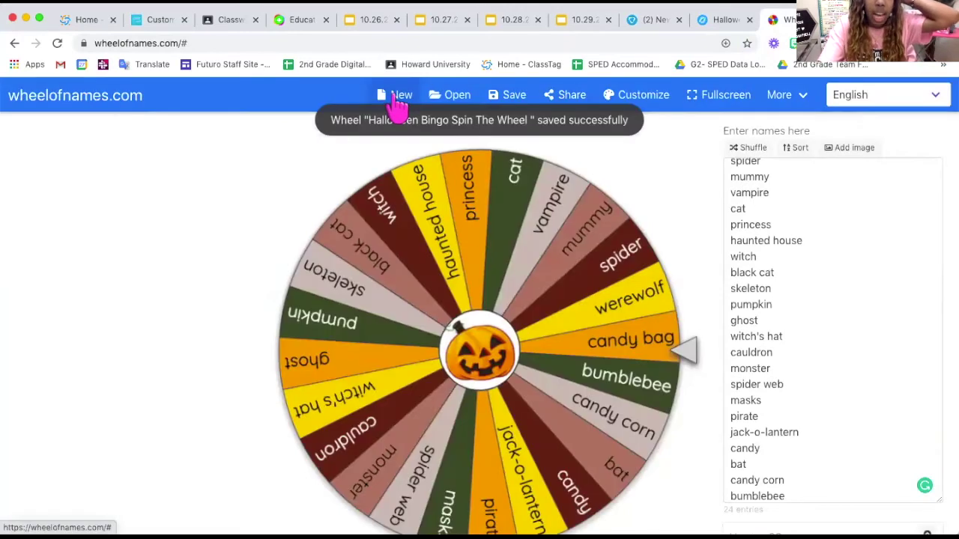
- Start a new wheel and replace all its default names with the entry Vampire
click(397, 106)
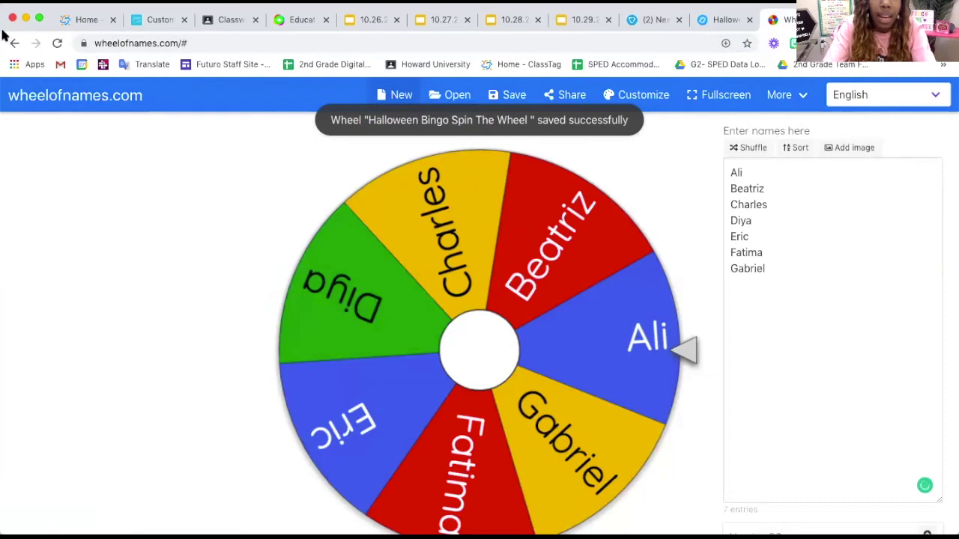
click(14, 43)
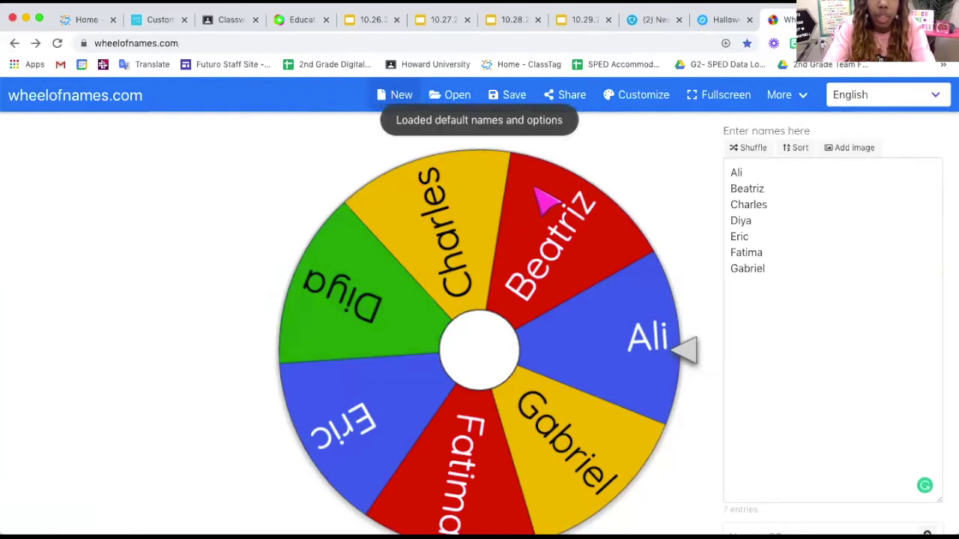
click(737, 240)
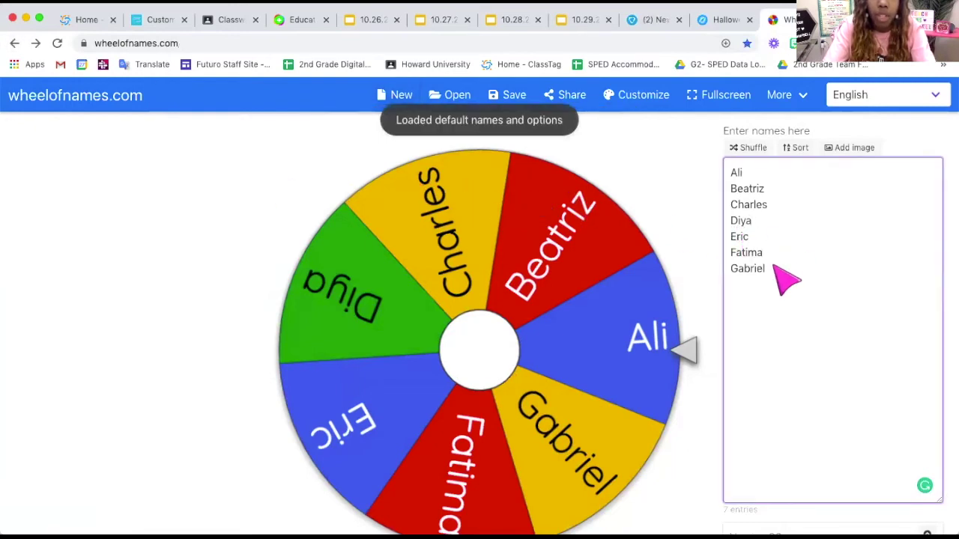
drag(770, 270, 728, 169)
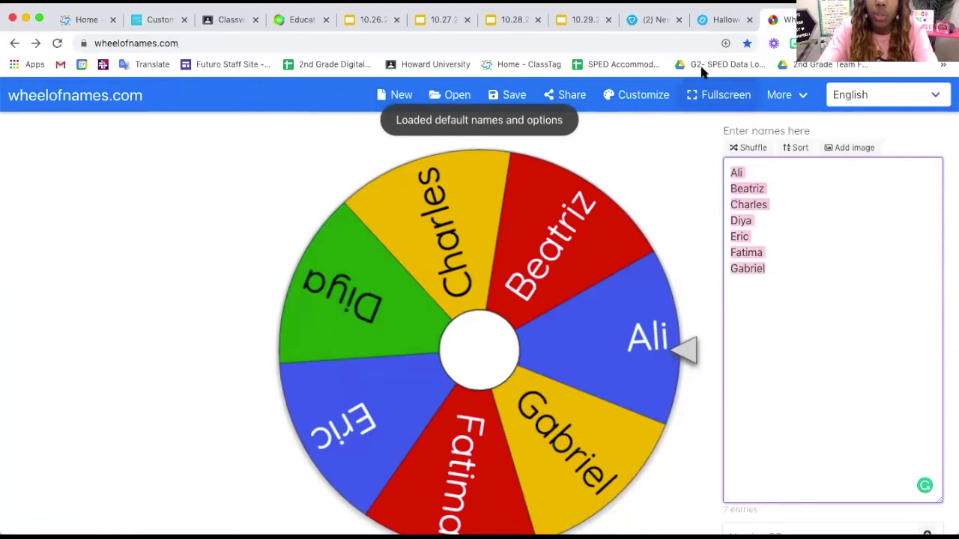
click(725, 21)
click(783, 22)
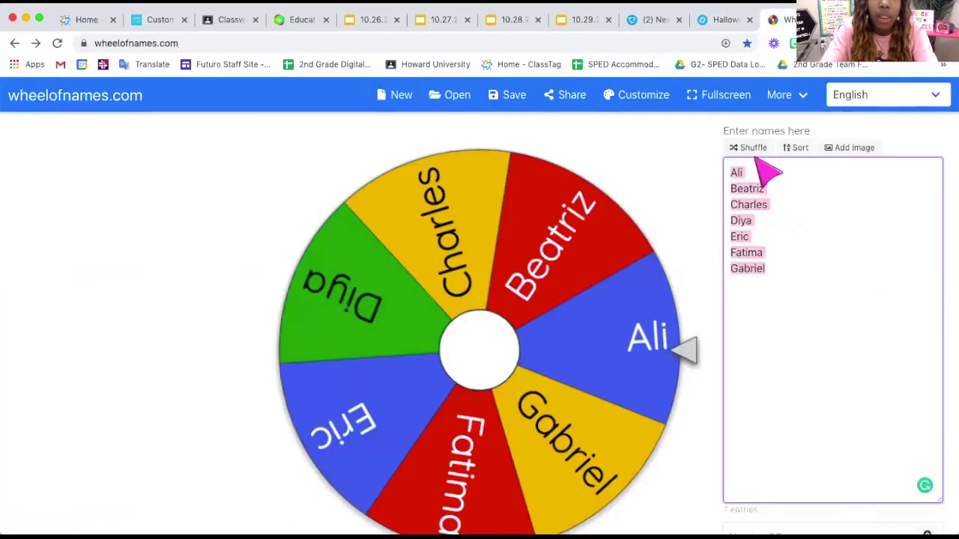
text(Vampire)
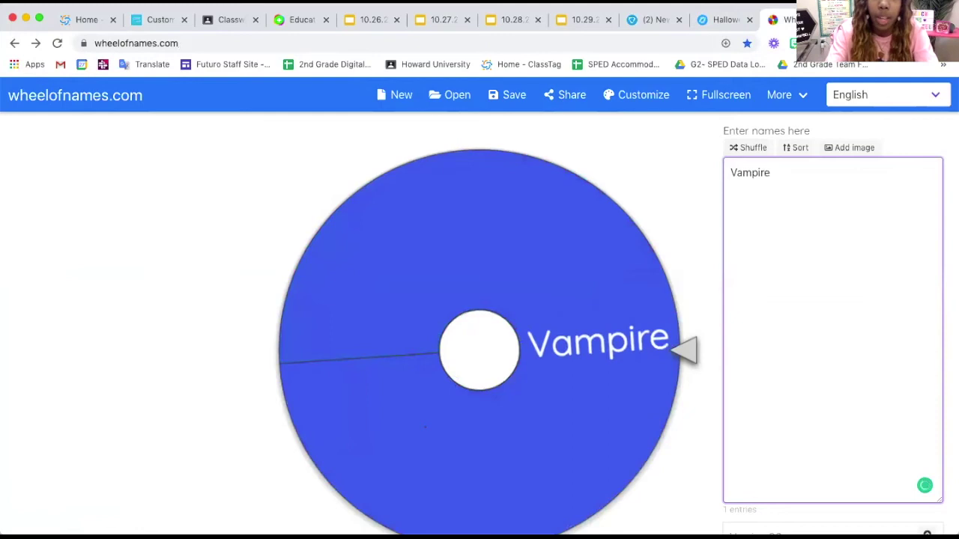
- Add Candy bag as the second entry on the new wheel
text(Candycan)
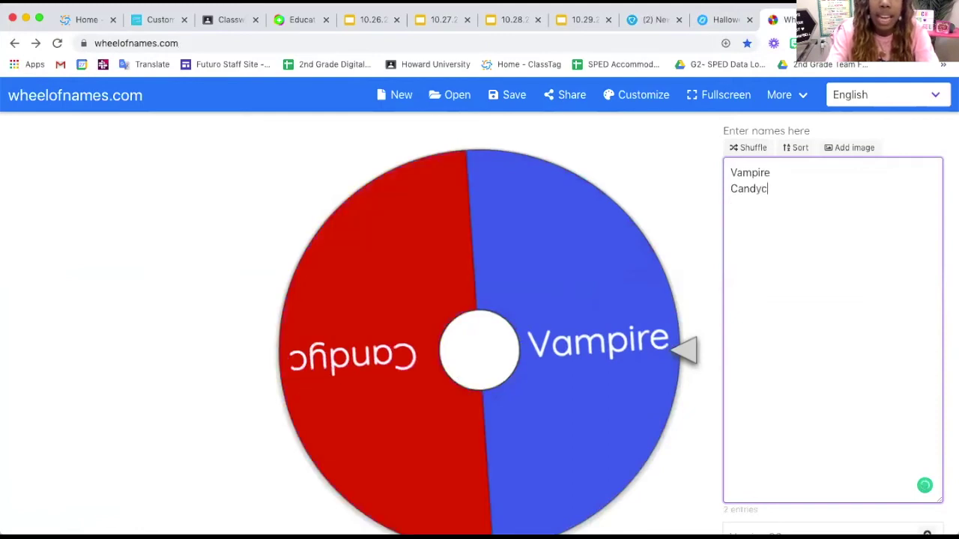
key(BackSpace)
key(BackSpace)
key(BackSpace)
text(bag)
key(Return)
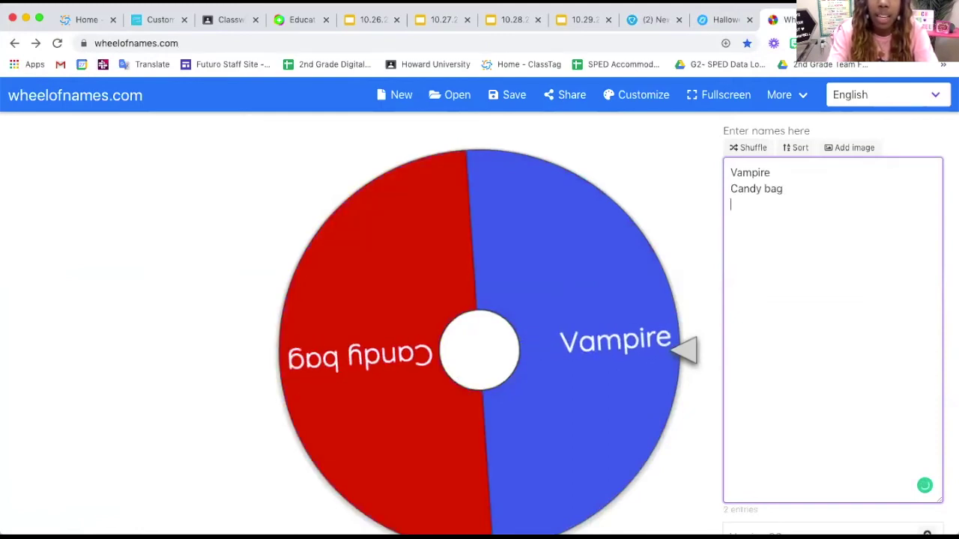
- Add Witch and Pumpkin as separate lines in the wheel's entry list
text(Witch)
key(Return)
text(P)
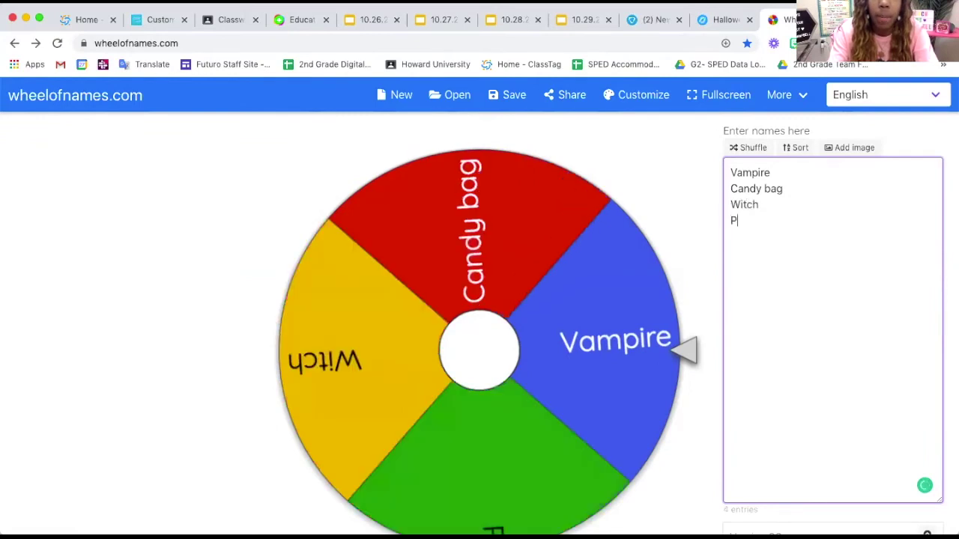
text(umpkin)
key(Return)
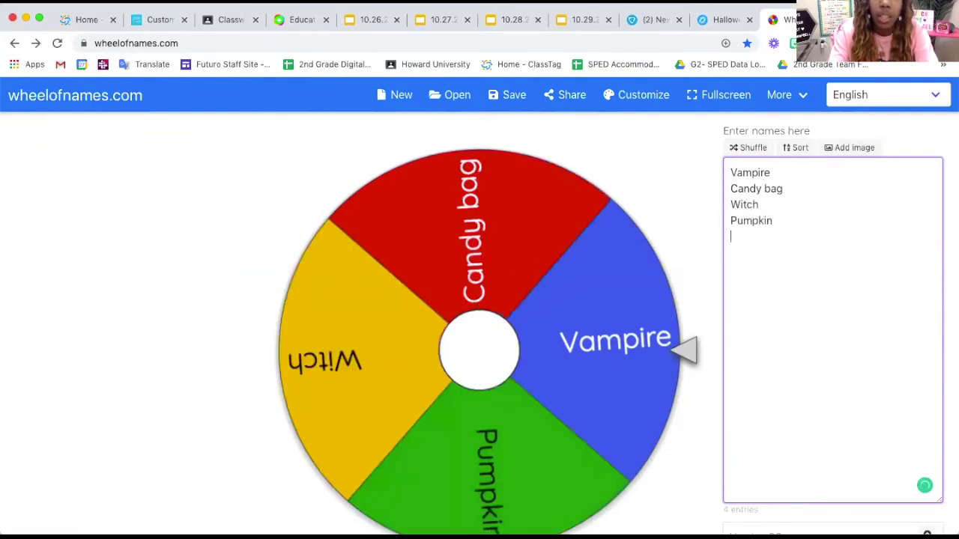
- Add Goblin and Jack-o-Lantern as separate lines below Pumpkin in the entry list
text(Go)
text(blin)
text(JAck-)
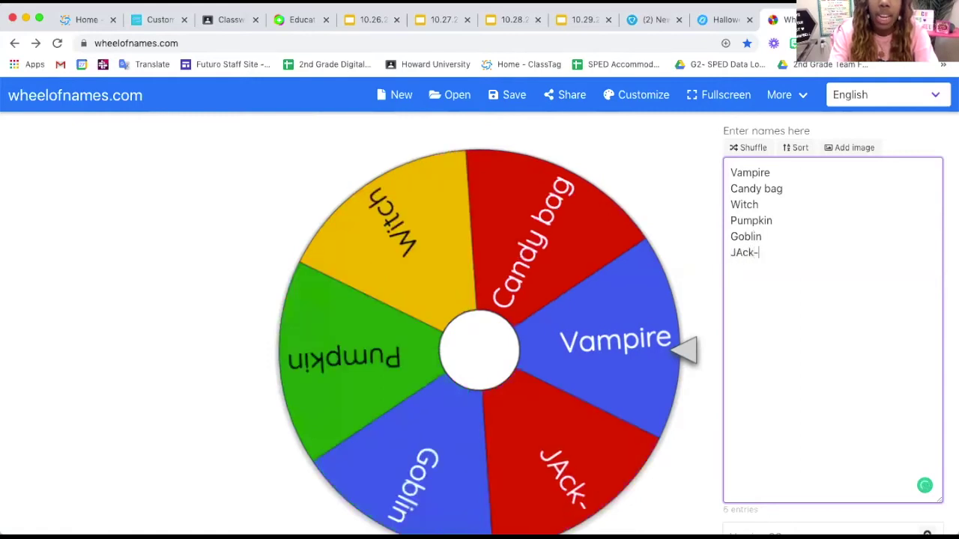
text(-on)
key(BackSpace)
text(-L)
text(tern)
key(Return)
- Check the Nearpod bingo card for another word and add pirate as the wheel's last entry
click(723, 20)
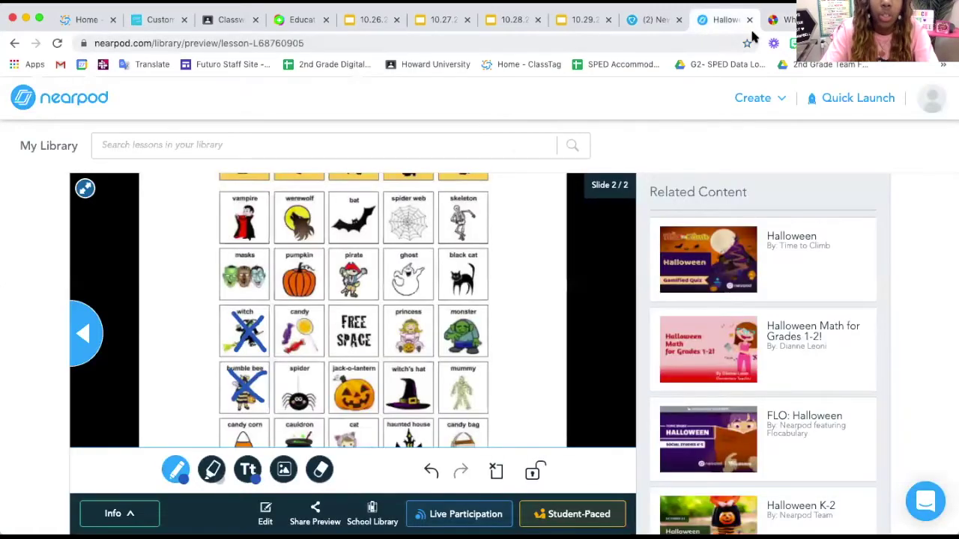
click(779, 27)
text(pirate)
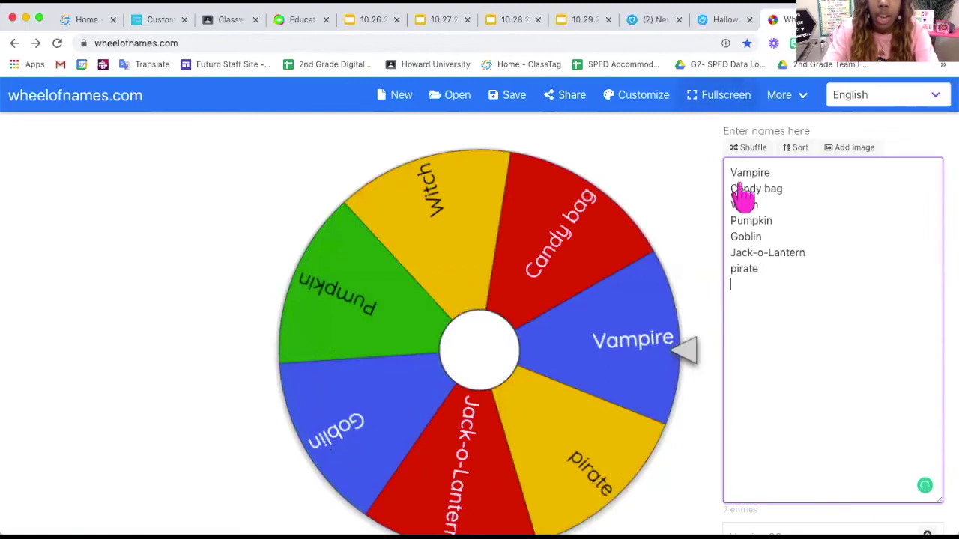
- Try the last entry as Pirate and PIRATE, and return it to lowercase pirate
drag(768, 271, 728, 169)
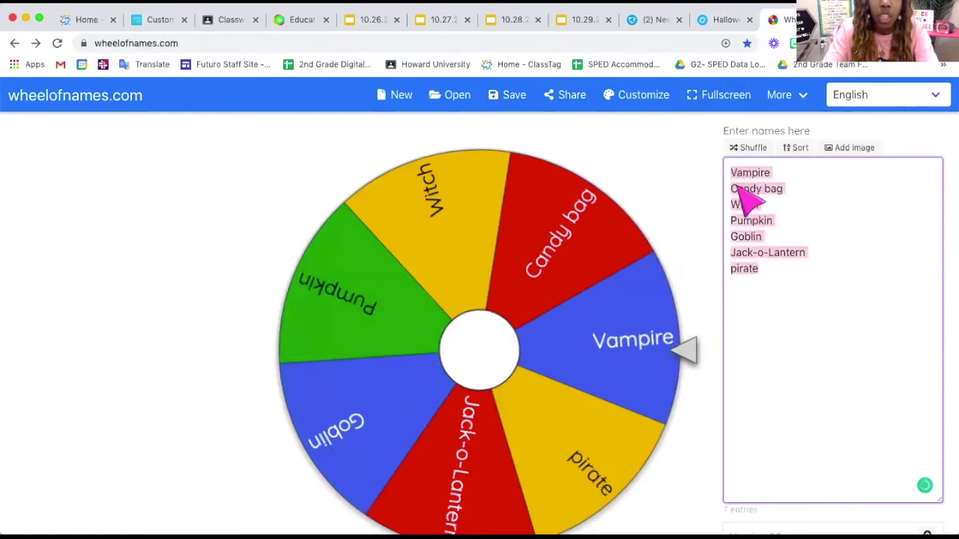
click(766, 274)
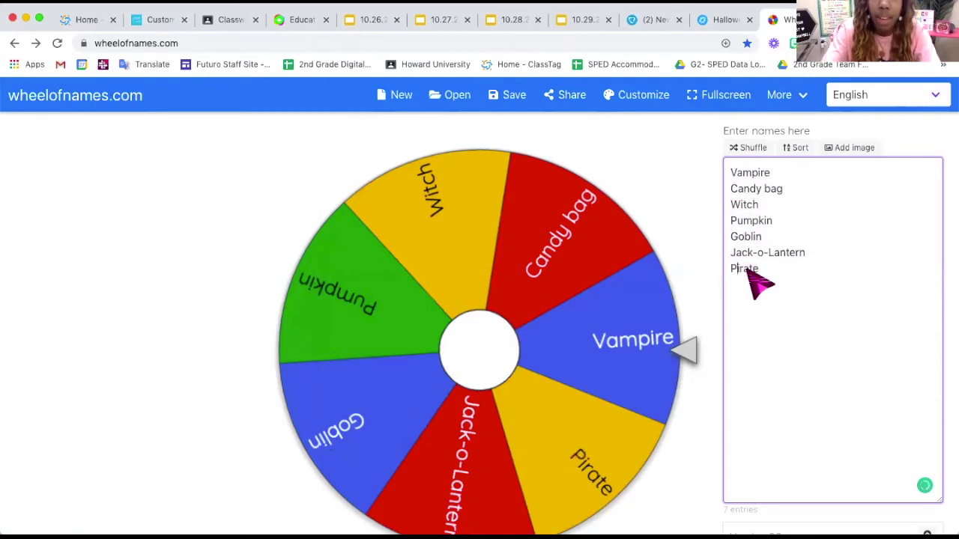
text(PIRATE)
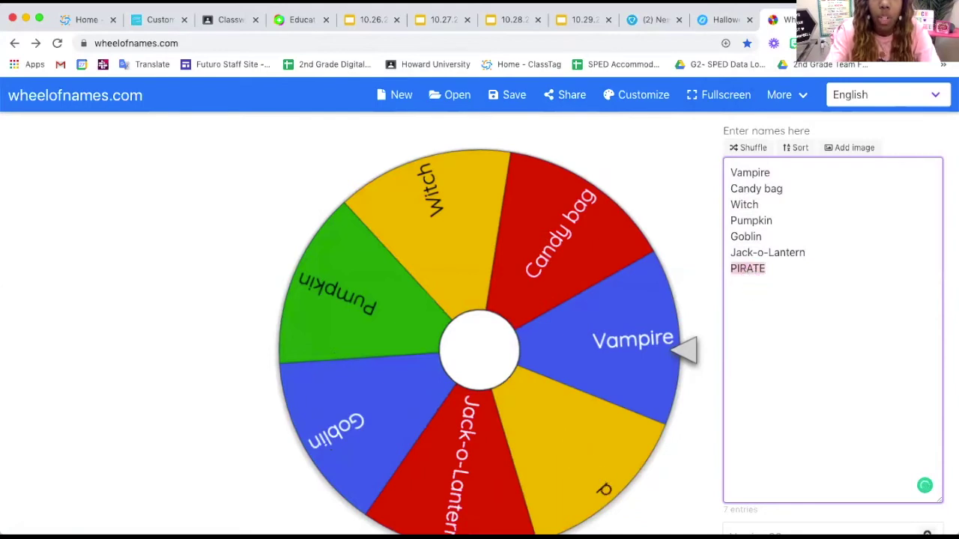
text(te)
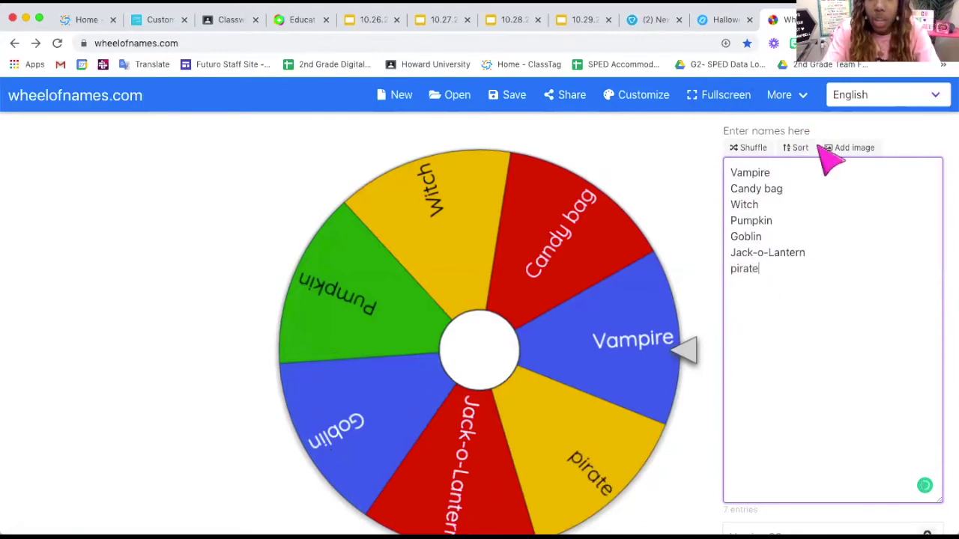
- Look through the wheel site's available display languages and keep English
click(884, 95)
scroll(872, 300, down, 2)
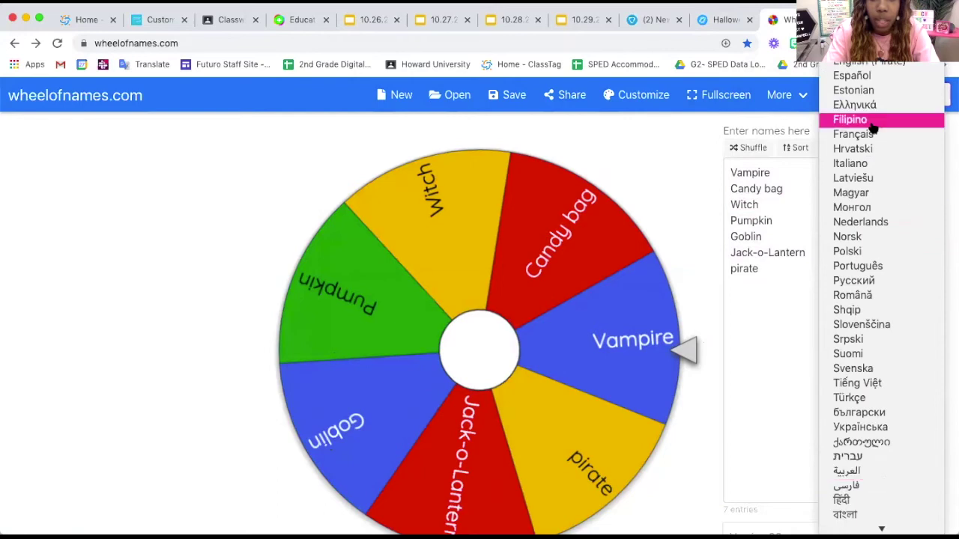
scroll(873, 150, up, 3)
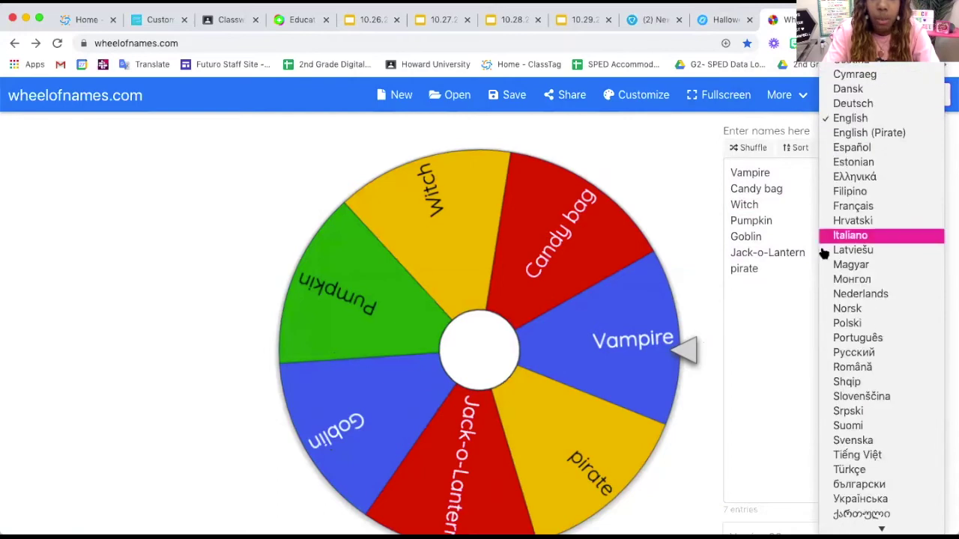
scroll(824, 293, down, 5)
click(785, 289)
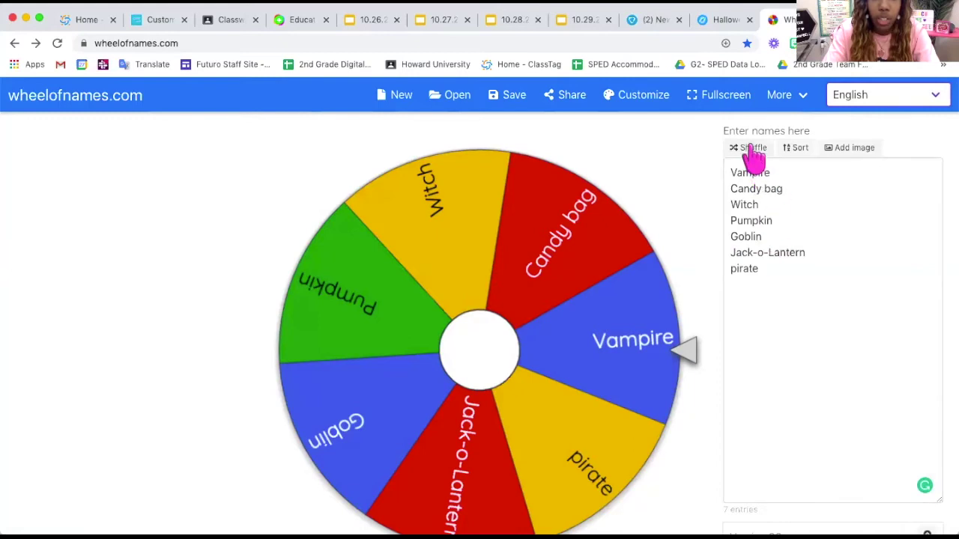
- Shuffle the wheel's entries several times, with one alphabetical sort before the final shuffle
click(753, 152)
click(753, 152)
click(753, 152)
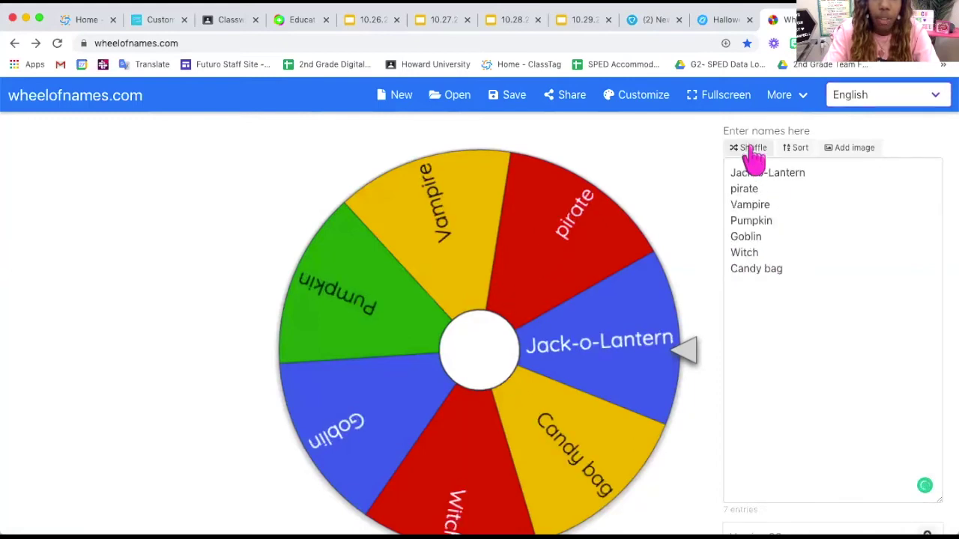
click(800, 150)
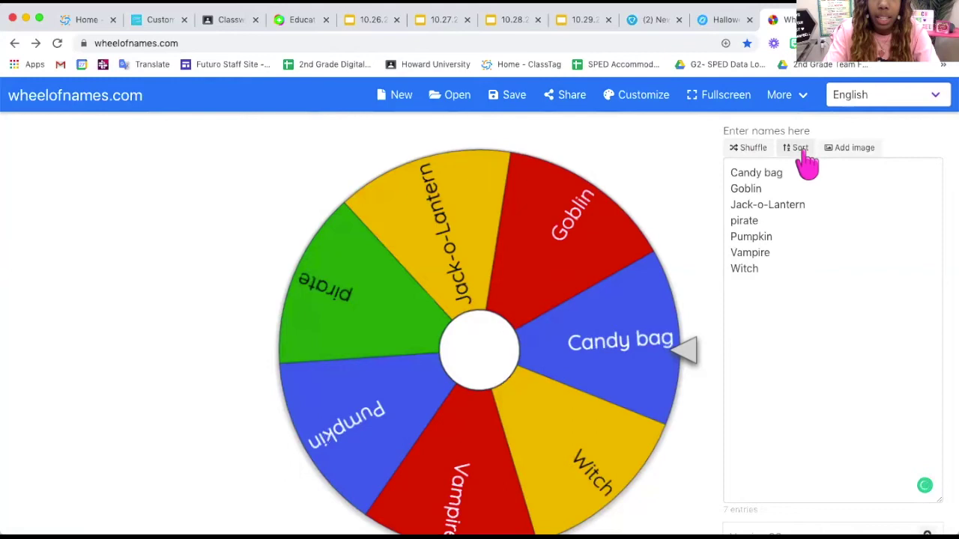
click(751, 152)
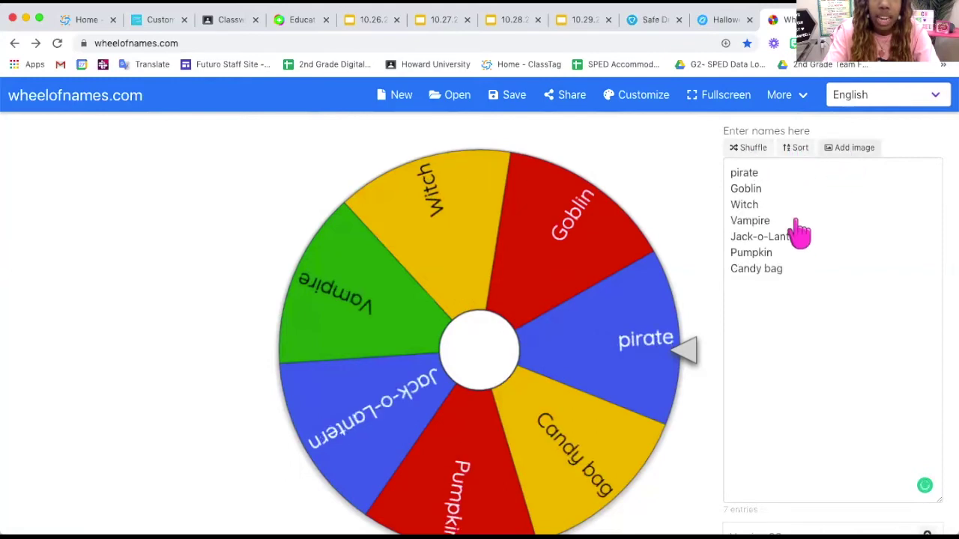
- Add the jack-o'-lantern screenshot from the Desktop as a picture entry on the wheel
click(861, 148)
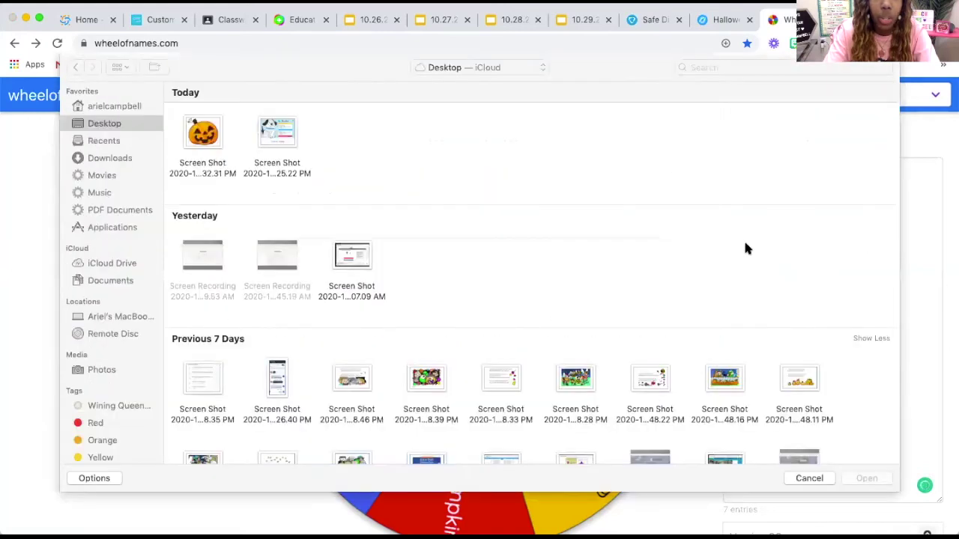
click(197, 138)
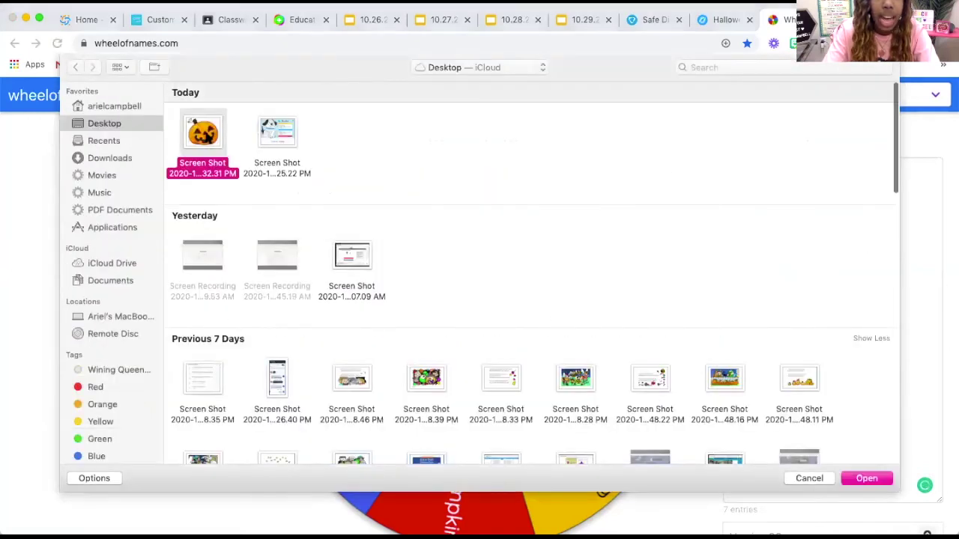
click(854, 477)
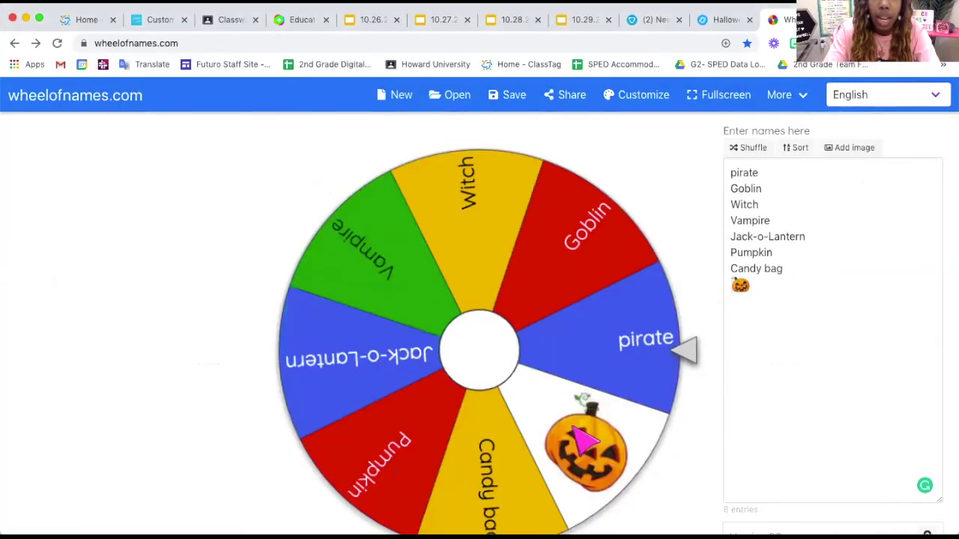
- Add the colorful Halloween characters screenshot ending in 8.39 PM from the Desktop's Previous 7 Days as a picture entry
click(850, 148)
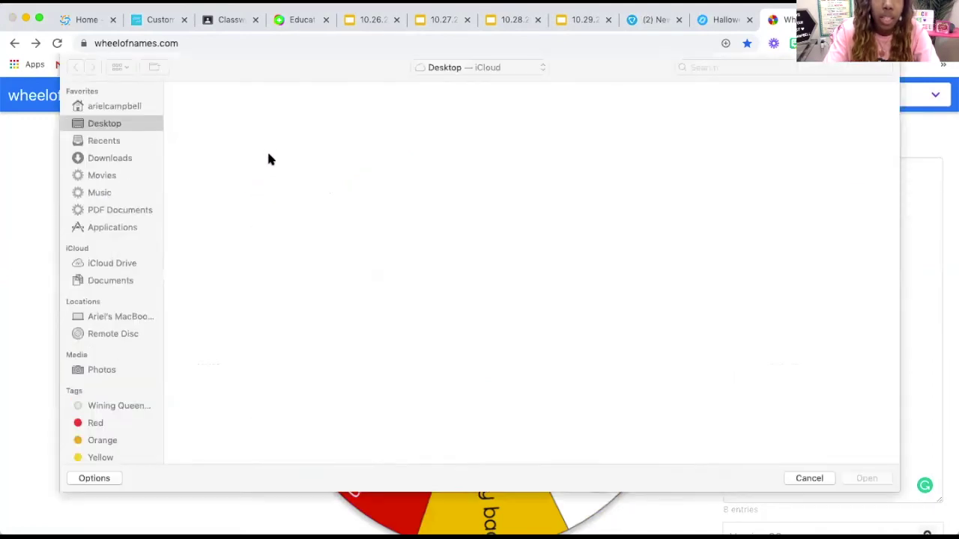
scroll(439, 360, down, 2)
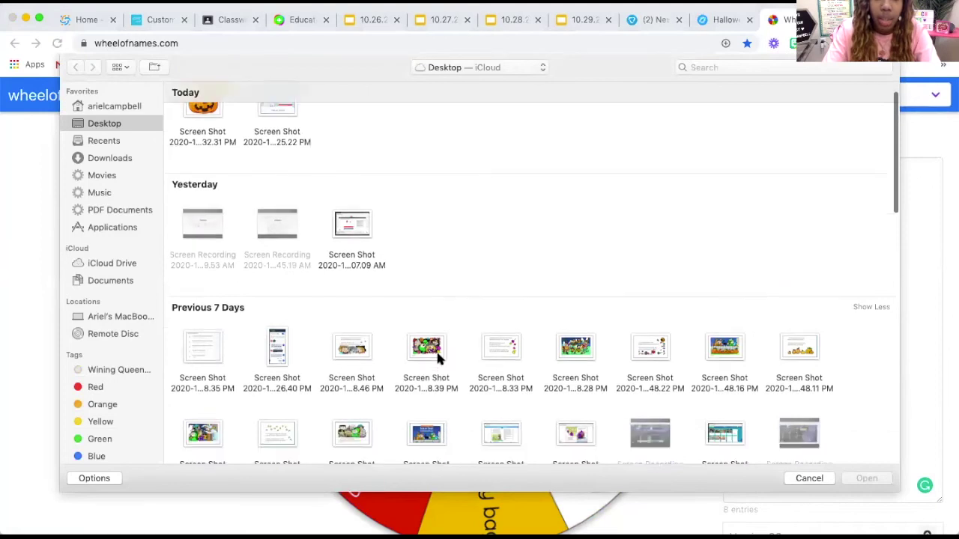
click(425, 343)
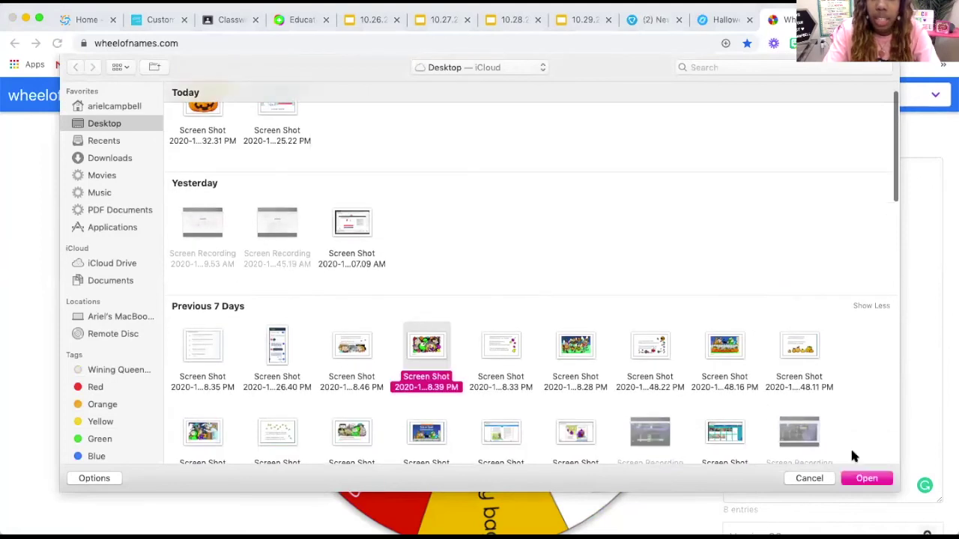
click(865, 478)
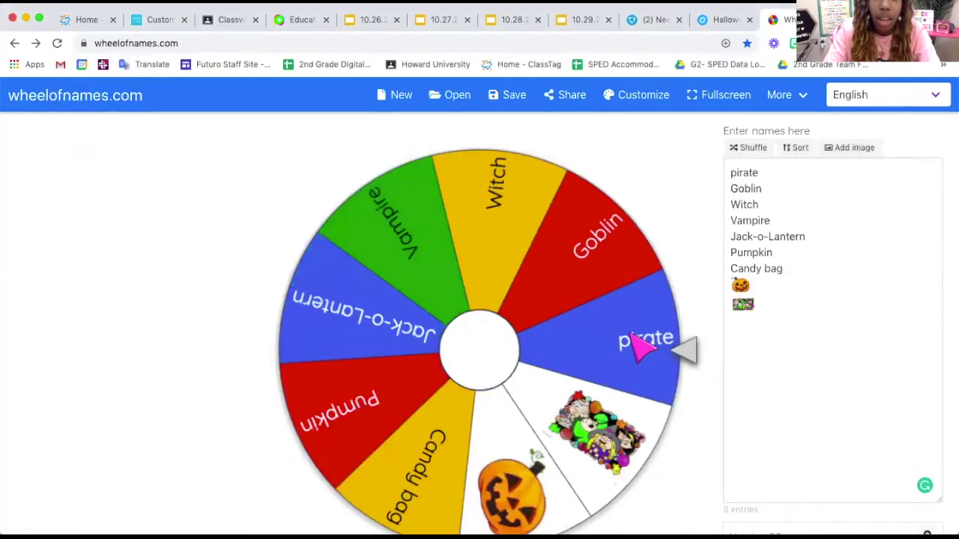
- Spin the wheel, check the Halloween bingo card in Nearpod, and dismiss the winner popup without removing the entry
click(592, 441)
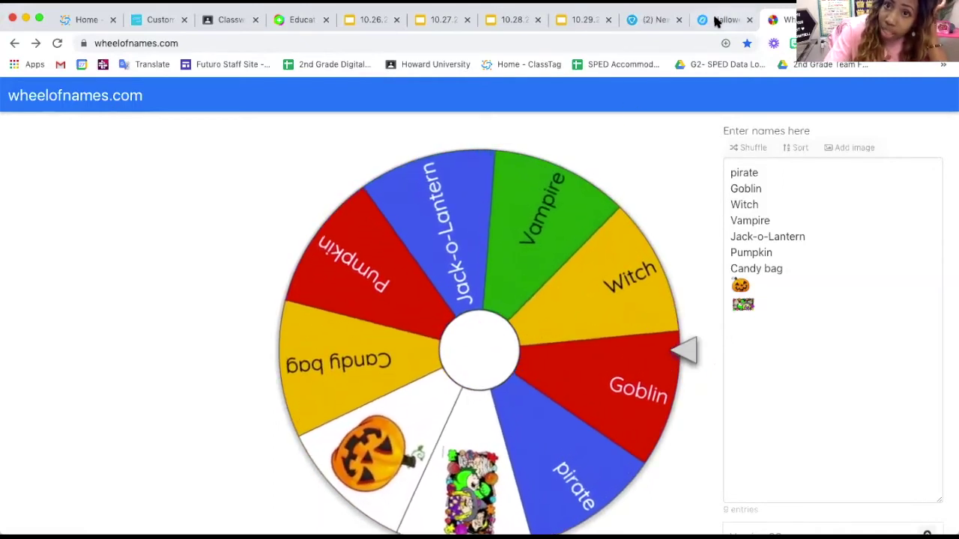
key(ctrl+shift+Tab)
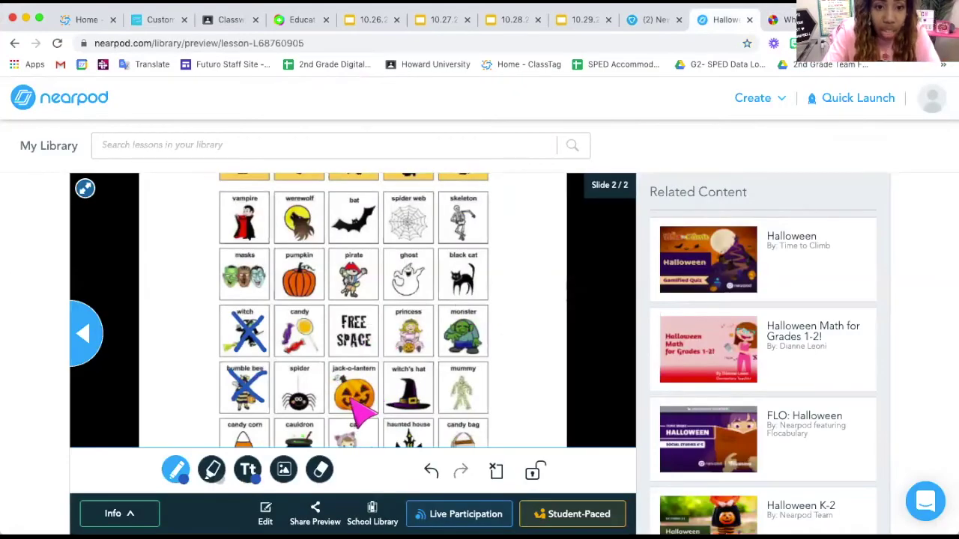
click(788, 21)
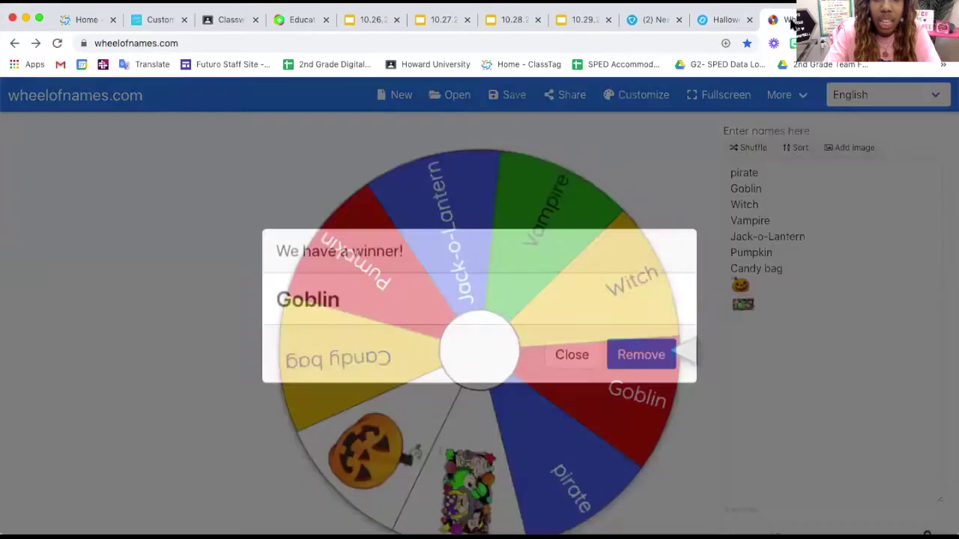
click(582, 364)
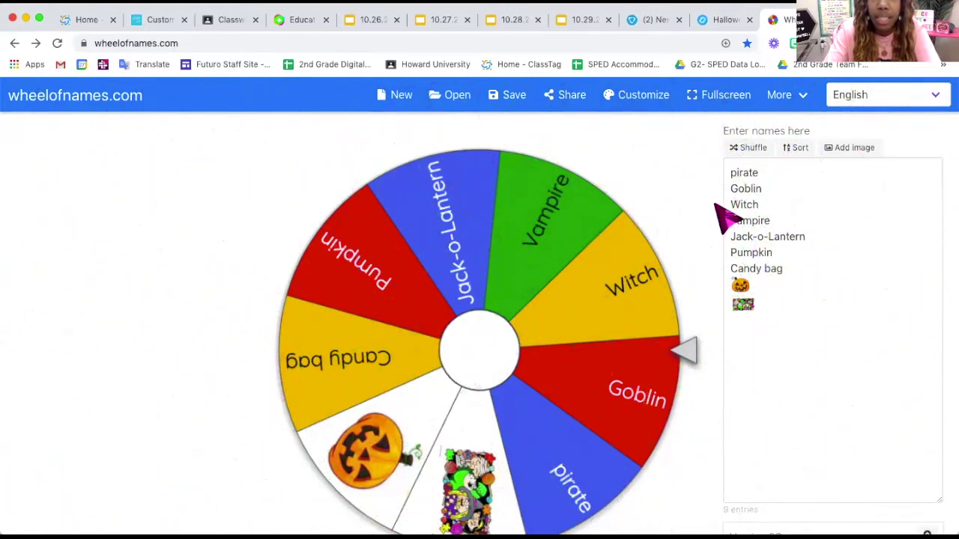
- Customize the wheel with the gallery's Bicycle image in its center
scroll(779, 240, down, 2)
scroll(741, 210, up, 2)
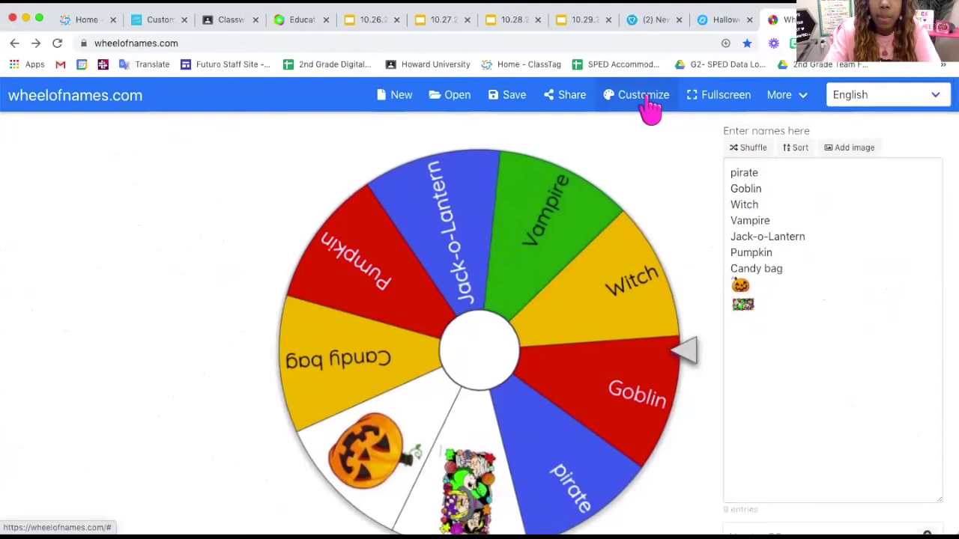
click(644, 104)
click(340, 272)
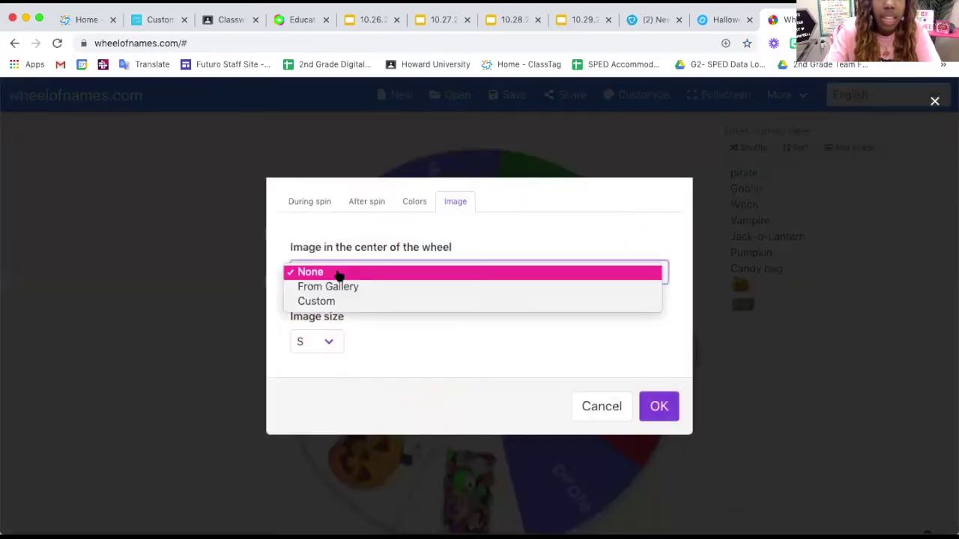
click(330, 285)
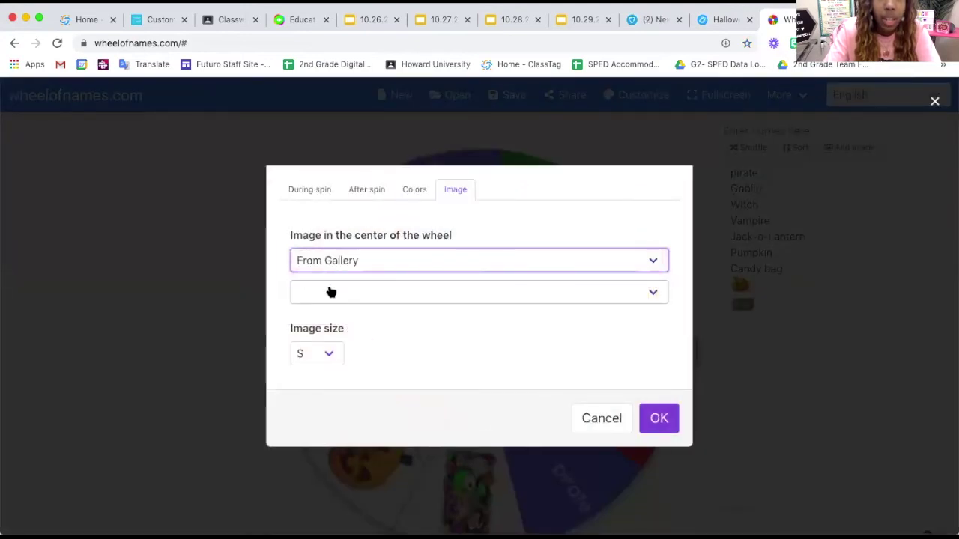
click(330, 291)
click(335, 337)
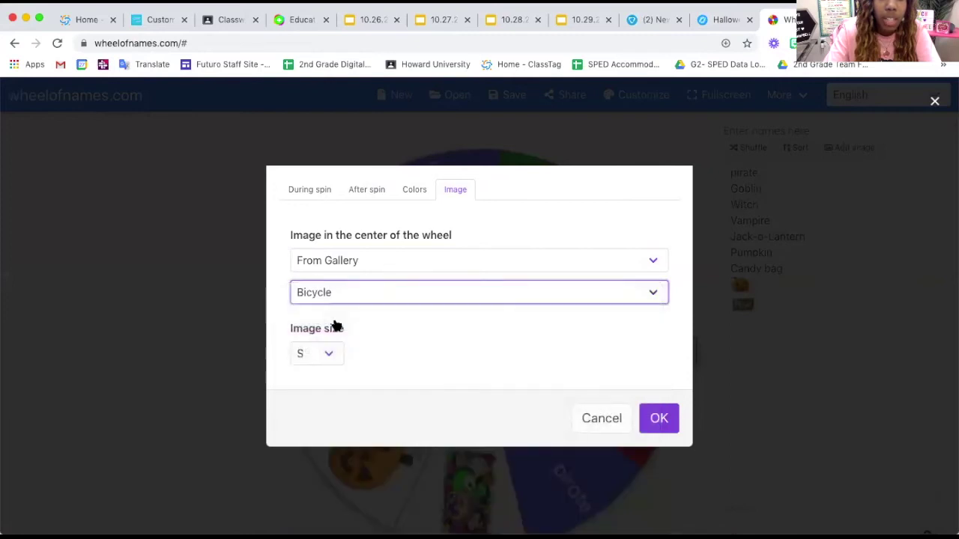
click(657, 420)
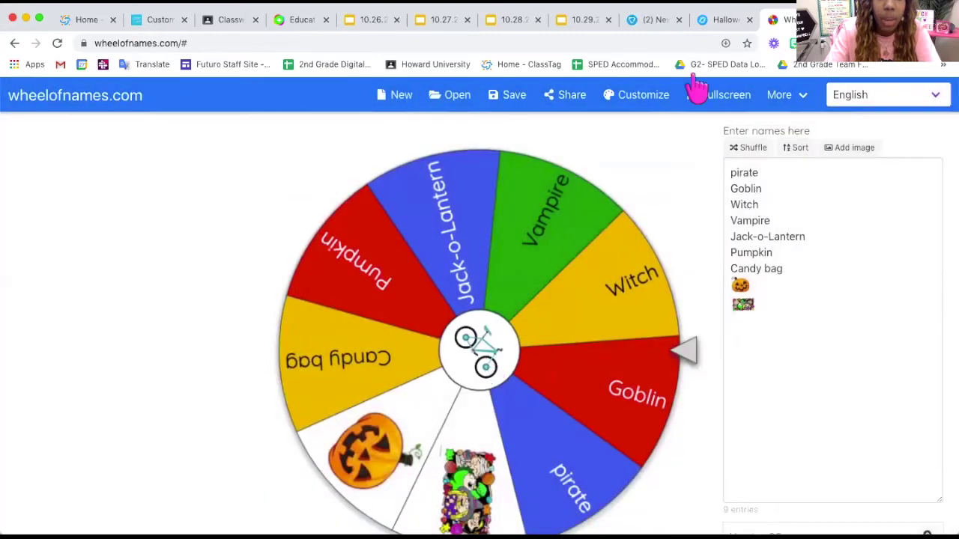
- Upload Screen Shot 2020-10-27 at 9.32.31 PM.png as the custom center image and use its prominent colors for the wheel's sectors
click(653, 96)
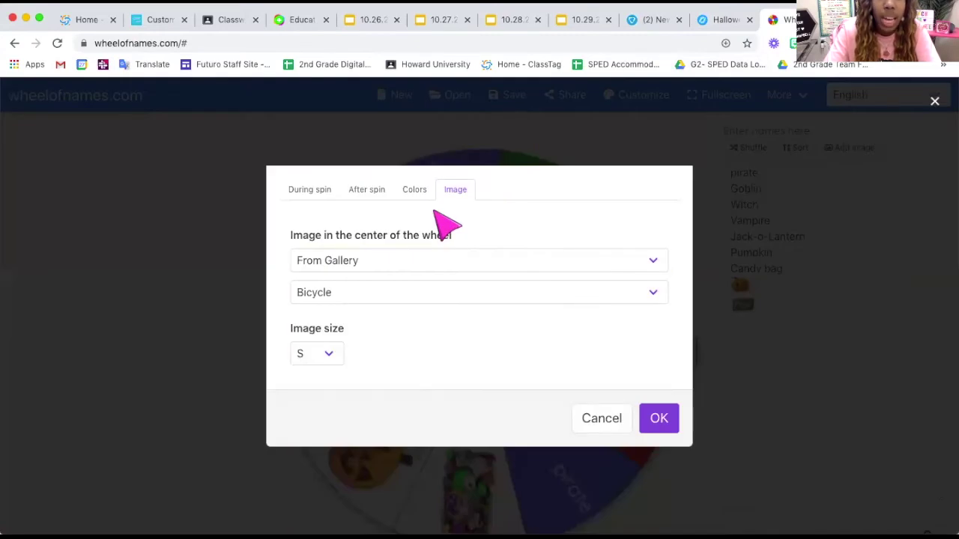
click(342, 295)
scroll(352, 379, down, 3)
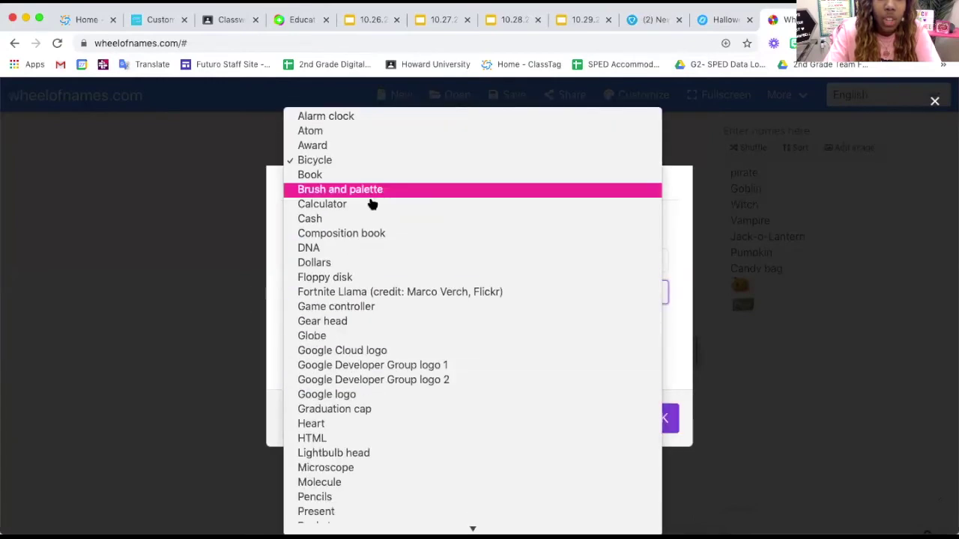
click(667, 251)
click(618, 262)
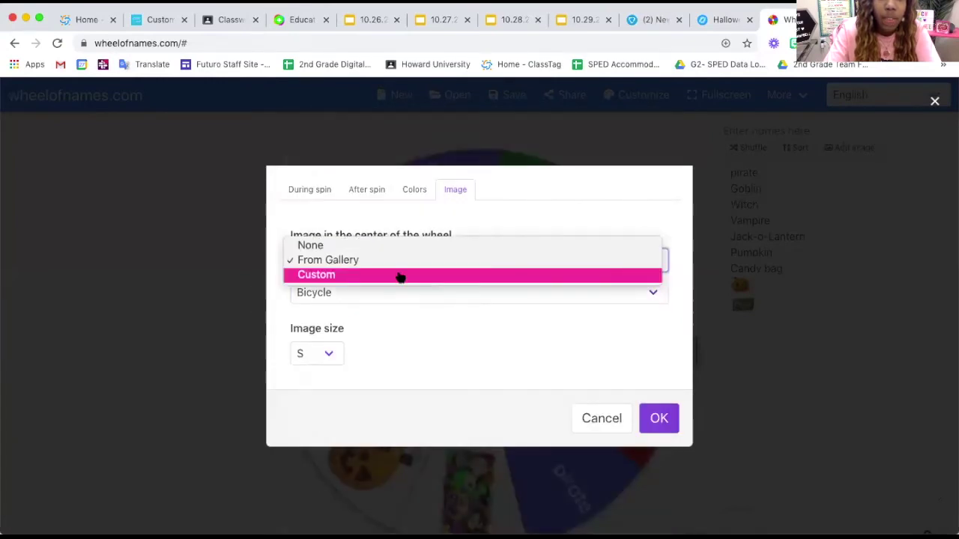
click(385, 274)
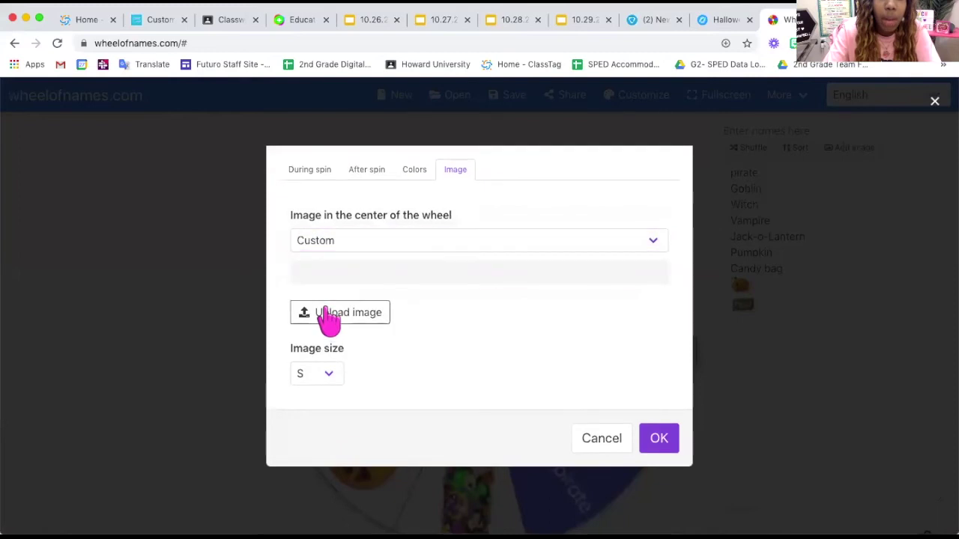
click(328, 314)
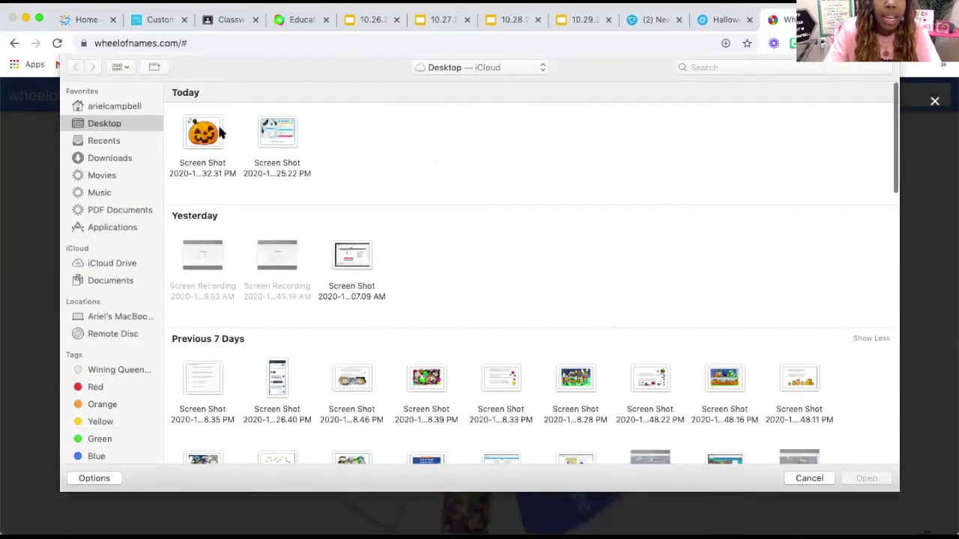
click(875, 476)
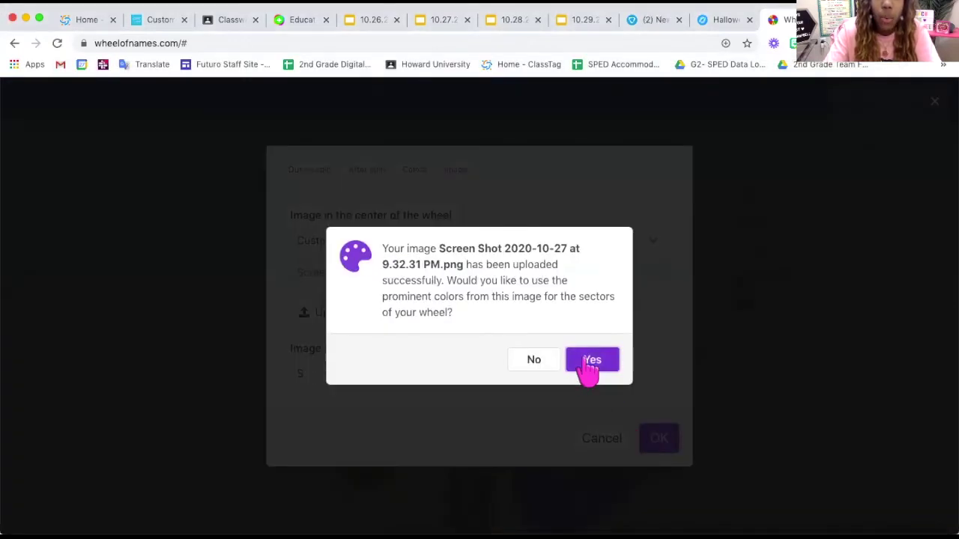
click(588, 363)
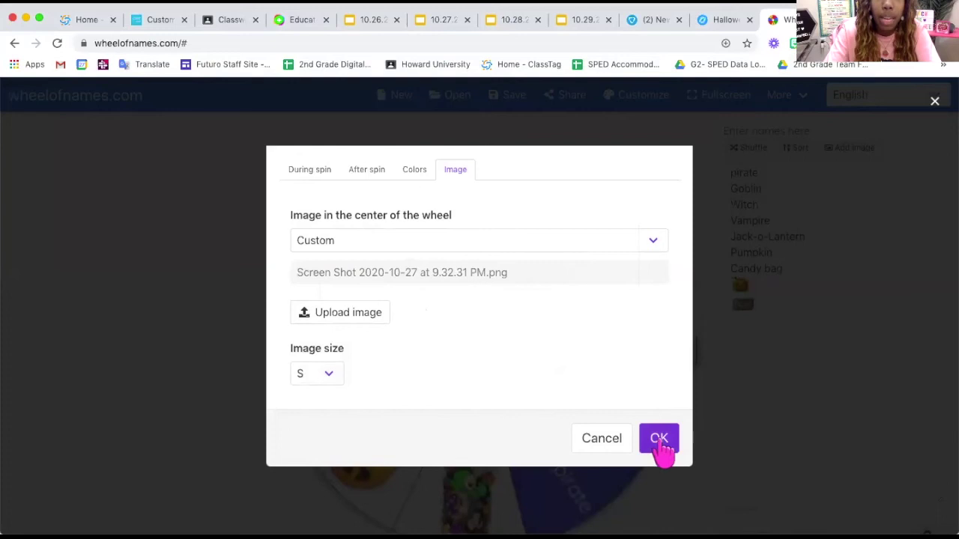
- Apply the custom center image at size L and test-spin the wheel, keeping the winning entry
click(324, 374)
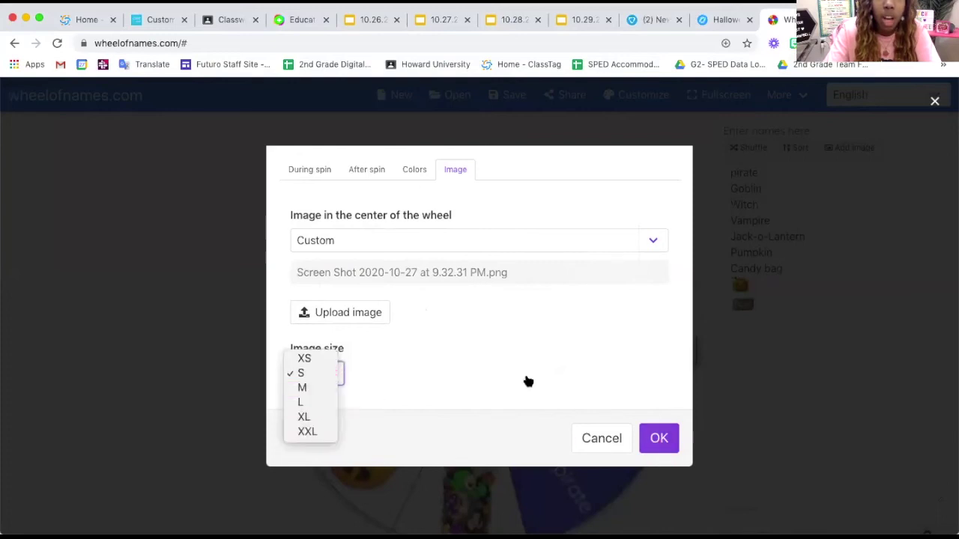
click(300, 402)
click(659, 442)
click(501, 382)
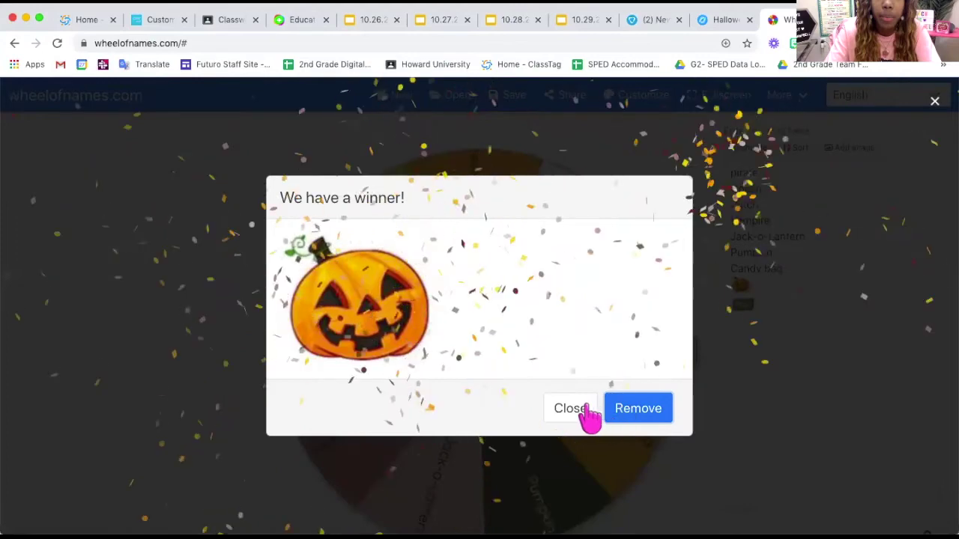
click(570, 408)
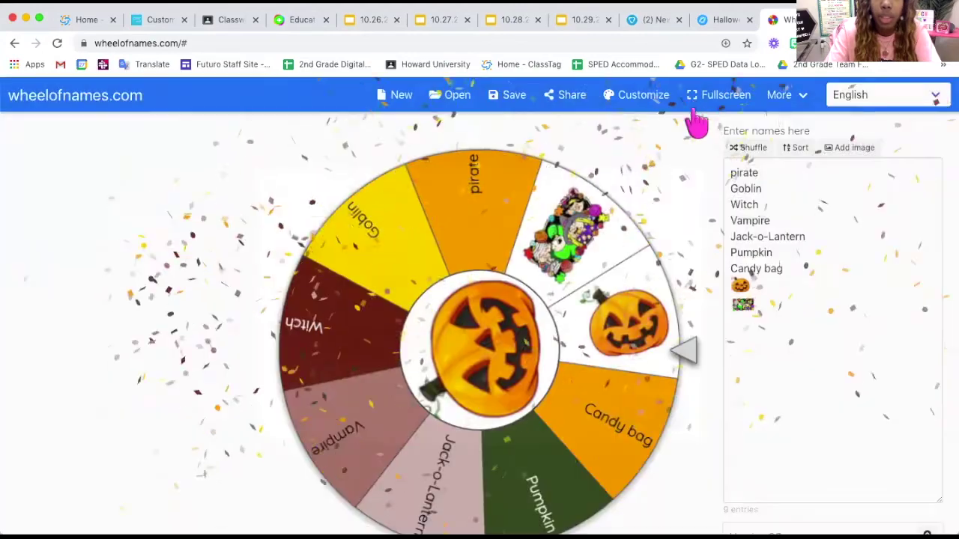
- Set the size of the wheel's center image to S
click(445, 307)
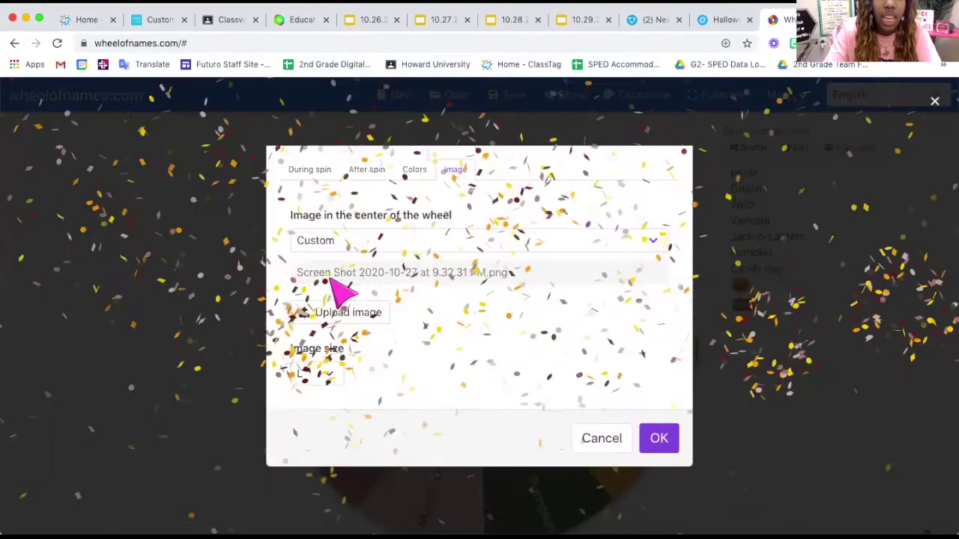
click(316, 370)
click(307, 342)
click(659, 442)
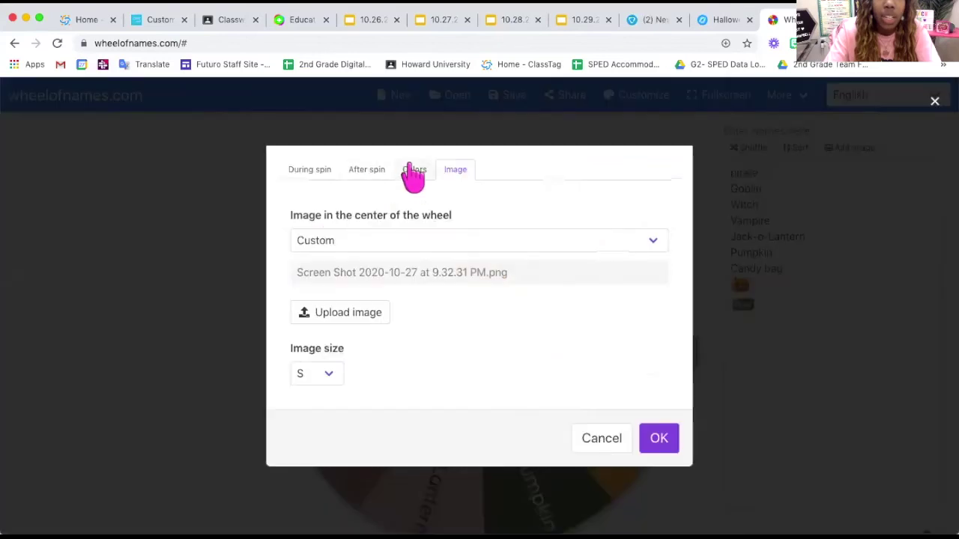
- Examine the wheel's sector colors, background color and available theme categories without changing them
click(414, 168)
click(617, 437)
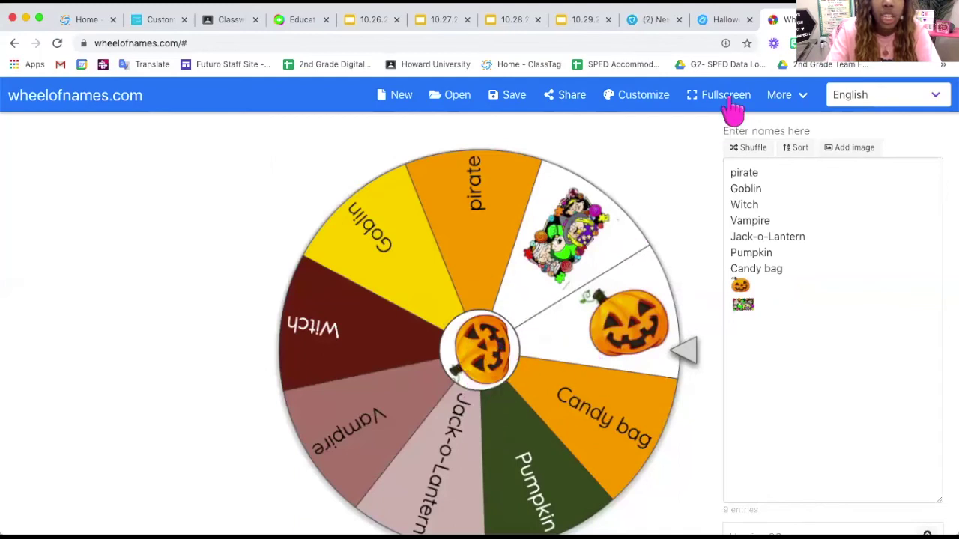
click(650, 99)
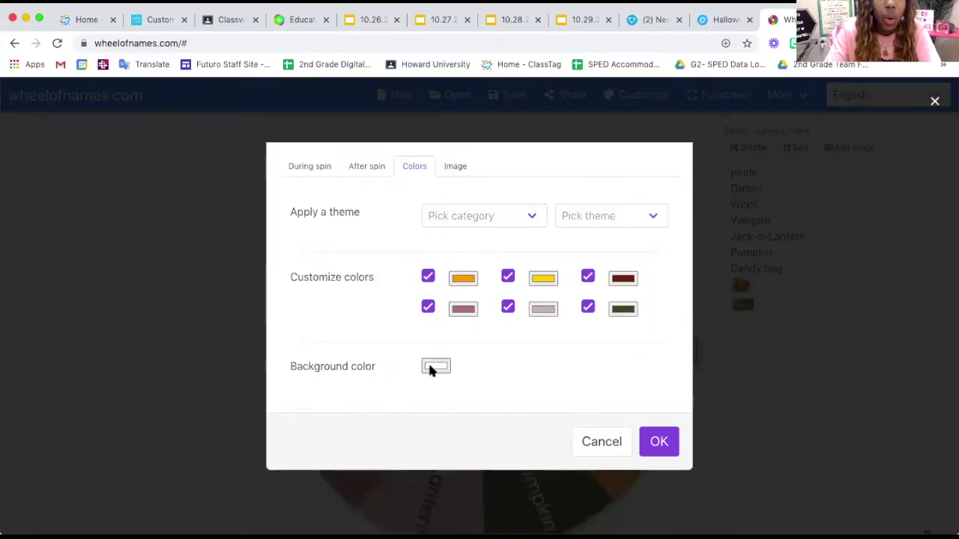
click(453, 167)
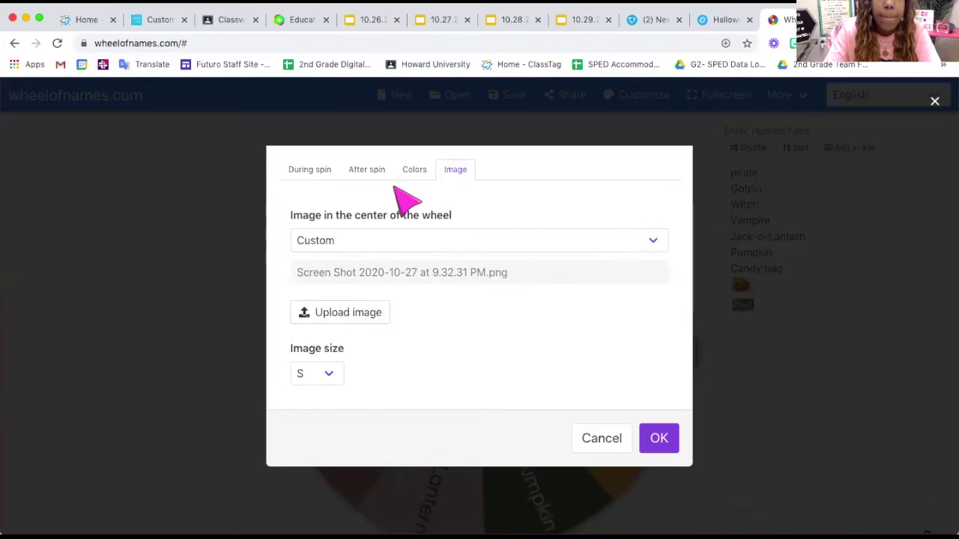
click(416, 173)
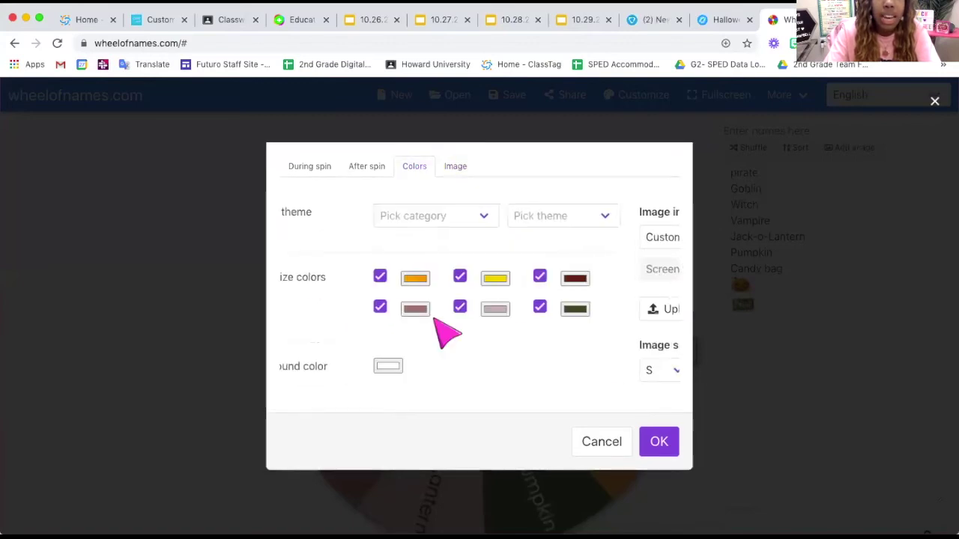
click(474, 220)
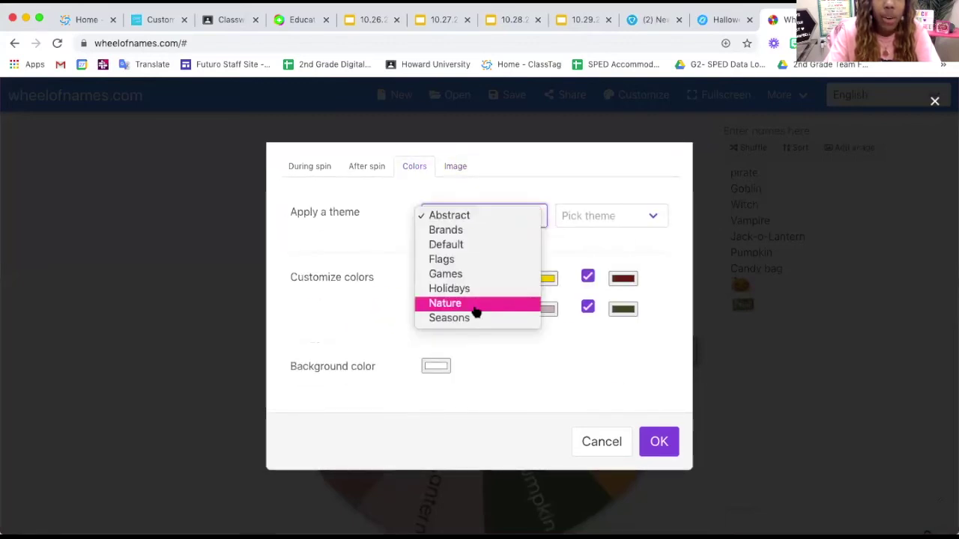
click(593, 221)
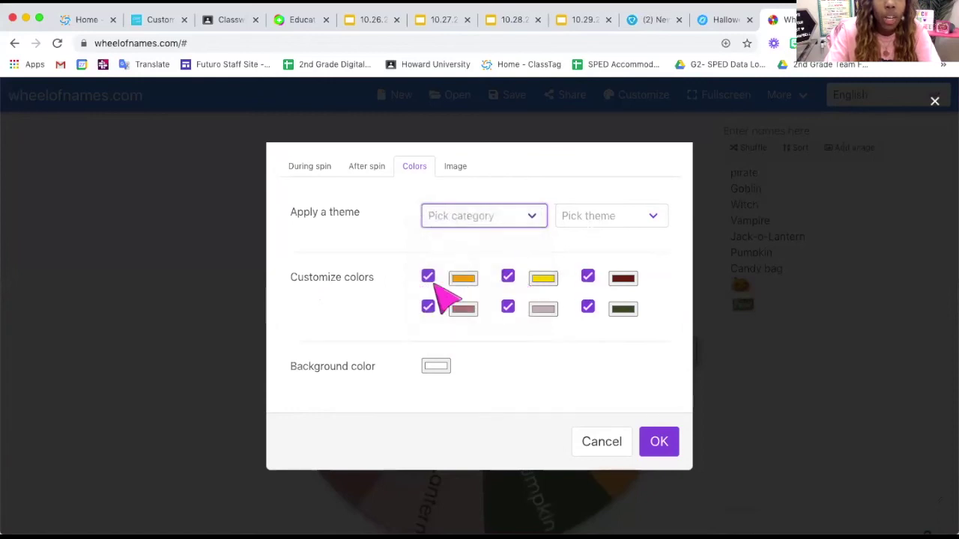
- Review the after-spin sound choices and try out the option to animate the winning entry
click(366, 166)
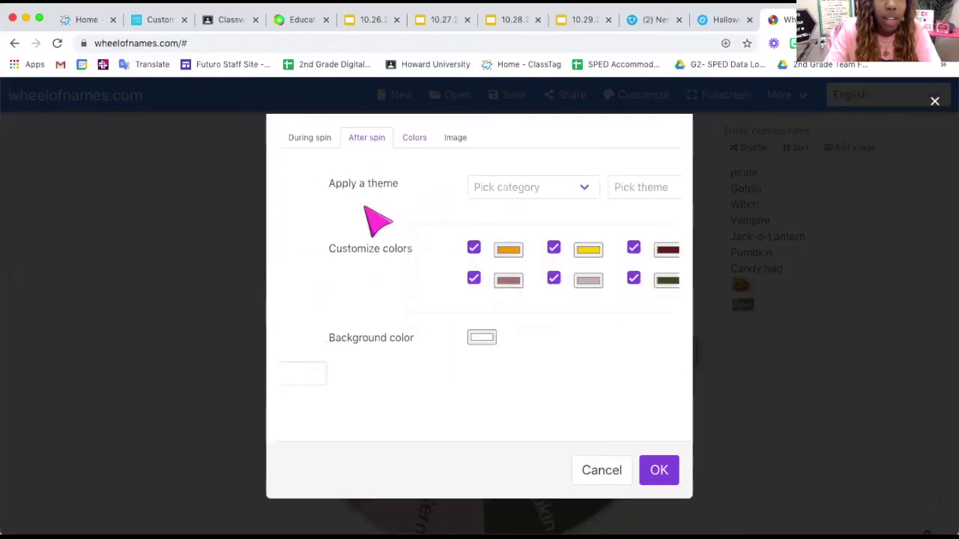
click(363, 214)
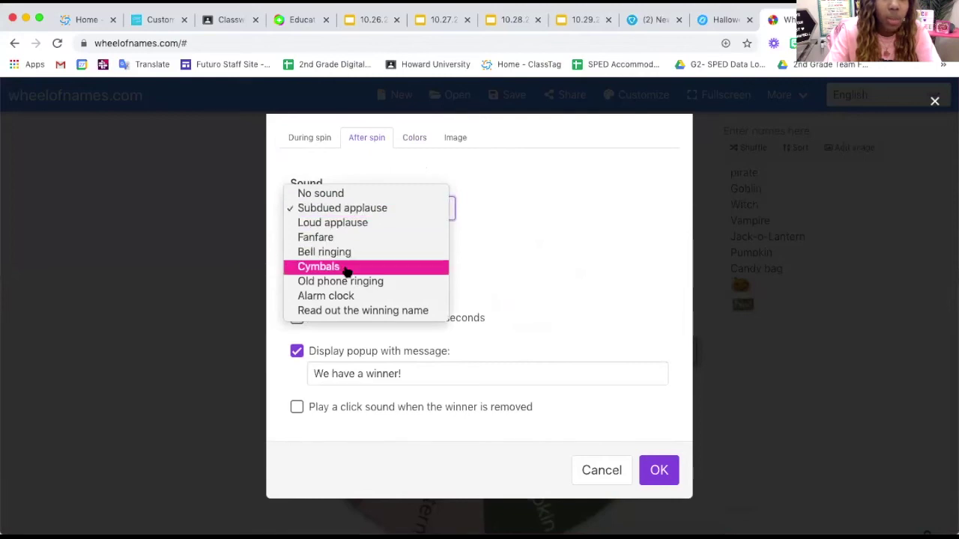
click(525, 233)
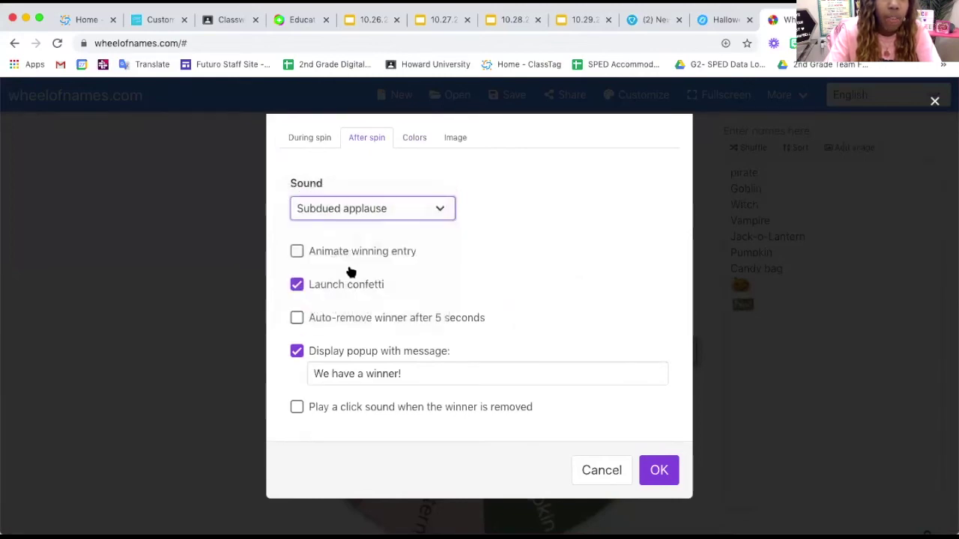
click(297, 253)
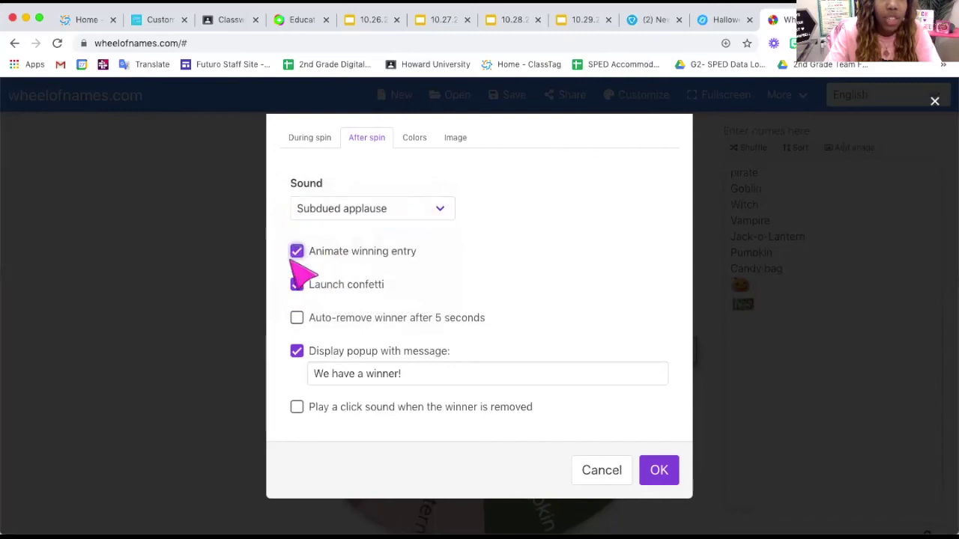
click(297, 255)
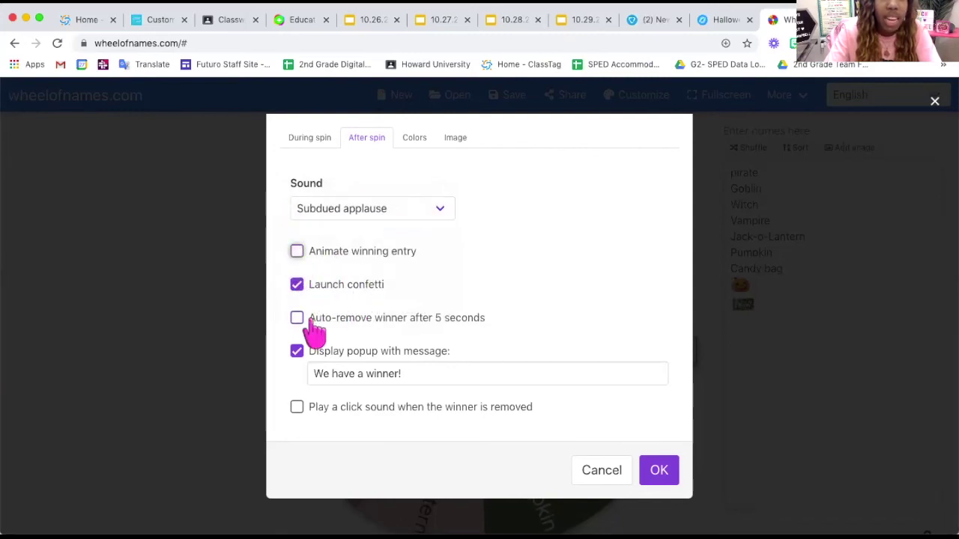
- Retype the winner popup message as "We have a winner!"
double_click(346, 372)
drag(405, 372, 313, 375)
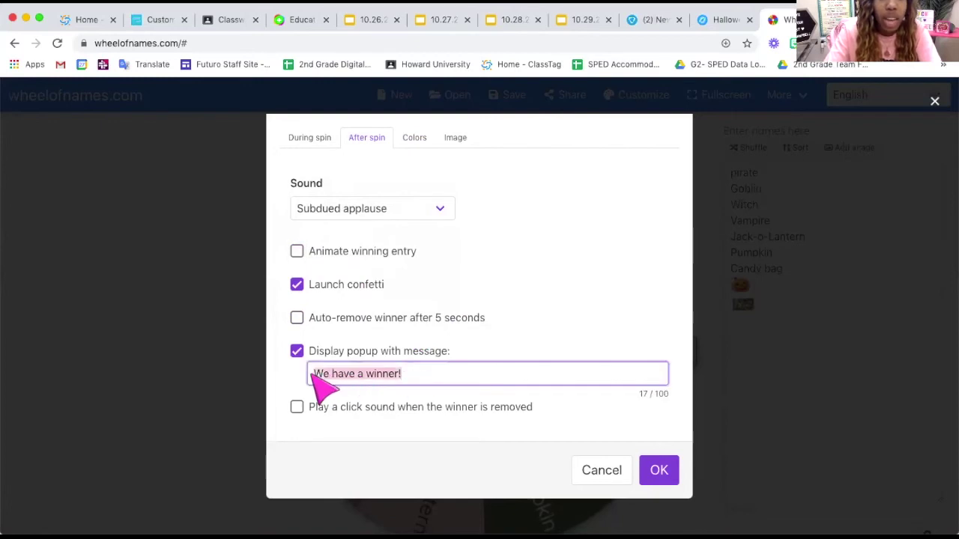
click(421, 371)
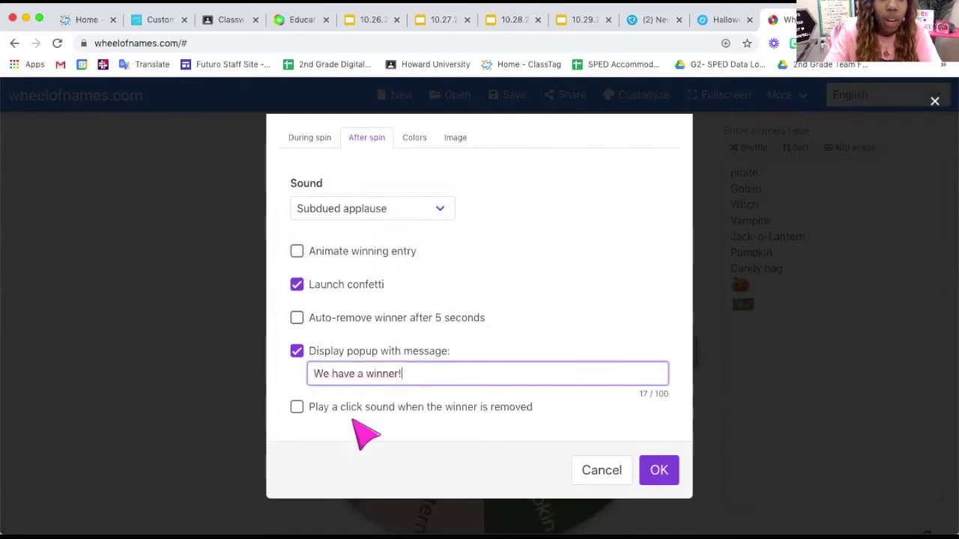
triple_click(387, 376)
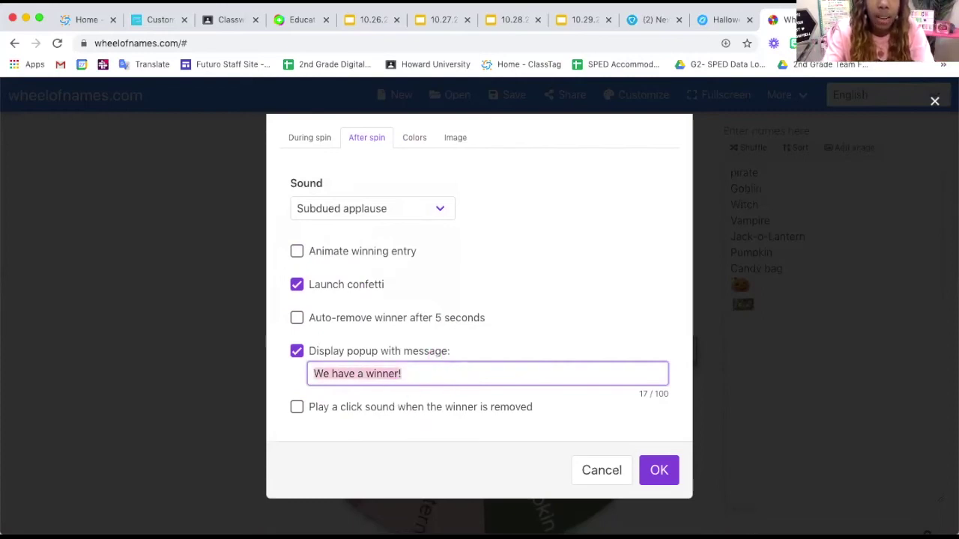
text(W)
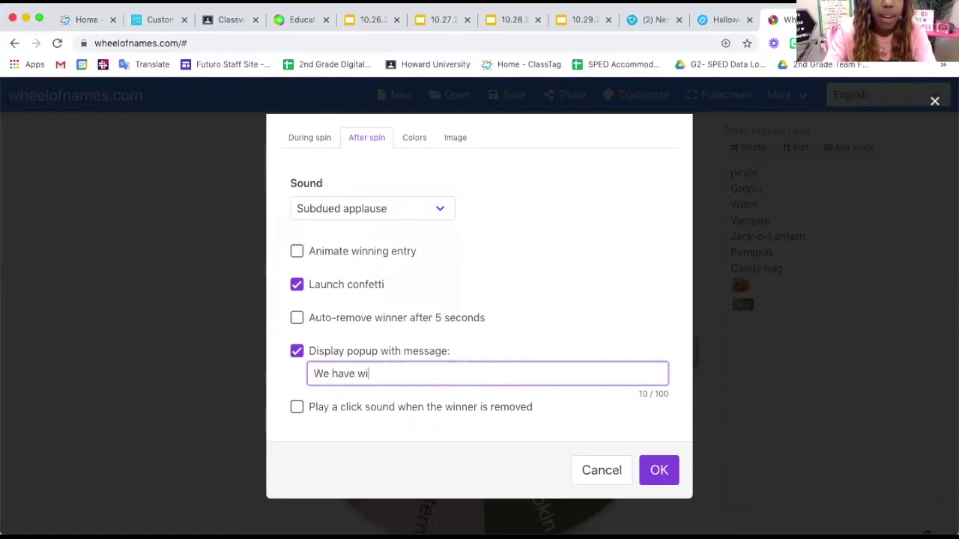
- Set the during-spin sound to Spooky music with slow spinning, and test-spin the wheel, keeping the winning entry
click(303, 138)
click(362, 209)
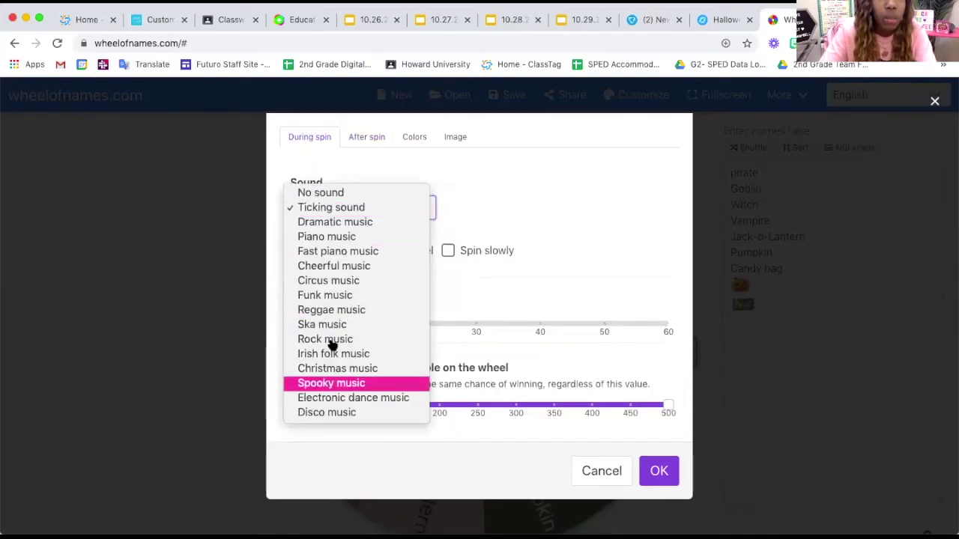
click(331, 383)
click(448, 252)
click(658, 471)
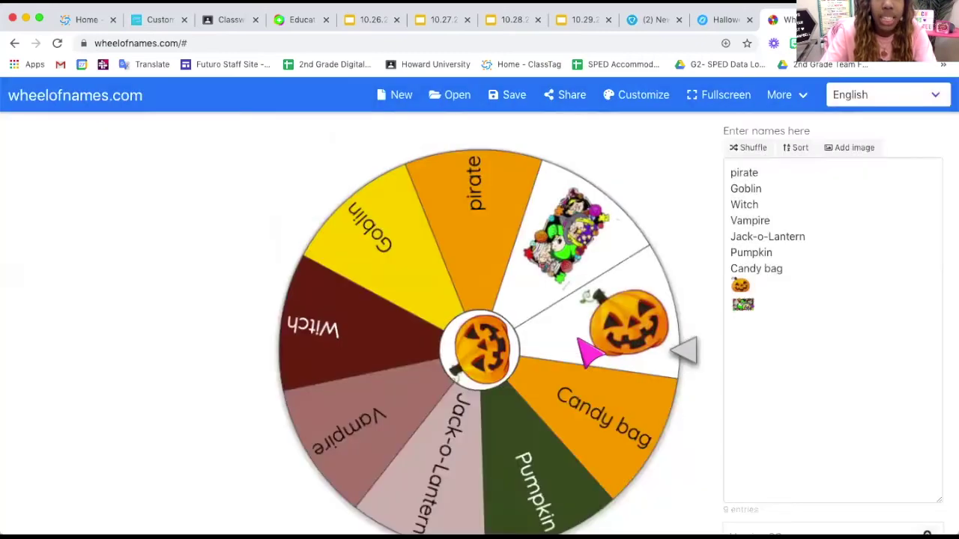
click(689, 359)
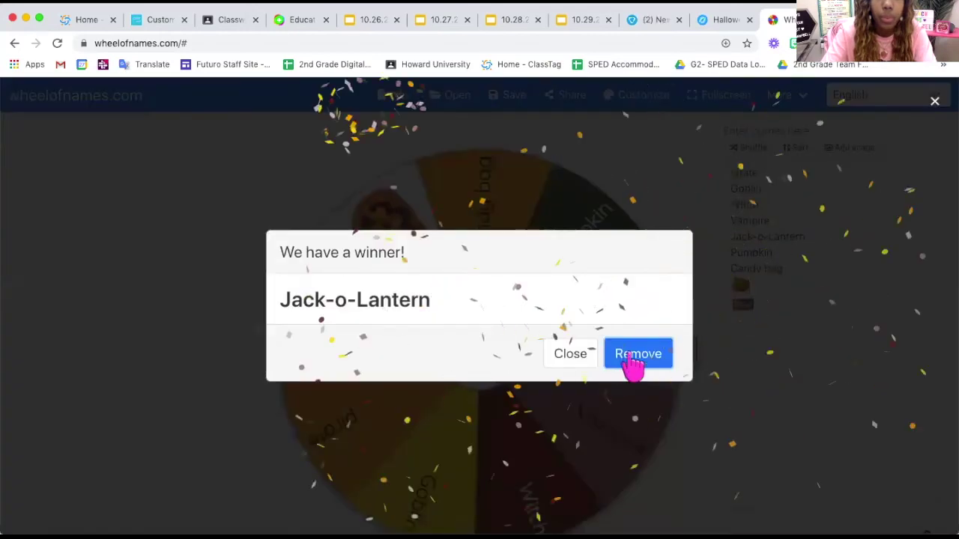
click(568, 352)
- Turn off slow spinning in the wheel's during-spin settings and apply the change
click(638, 95)
click(448, 251)
click(659, 472)
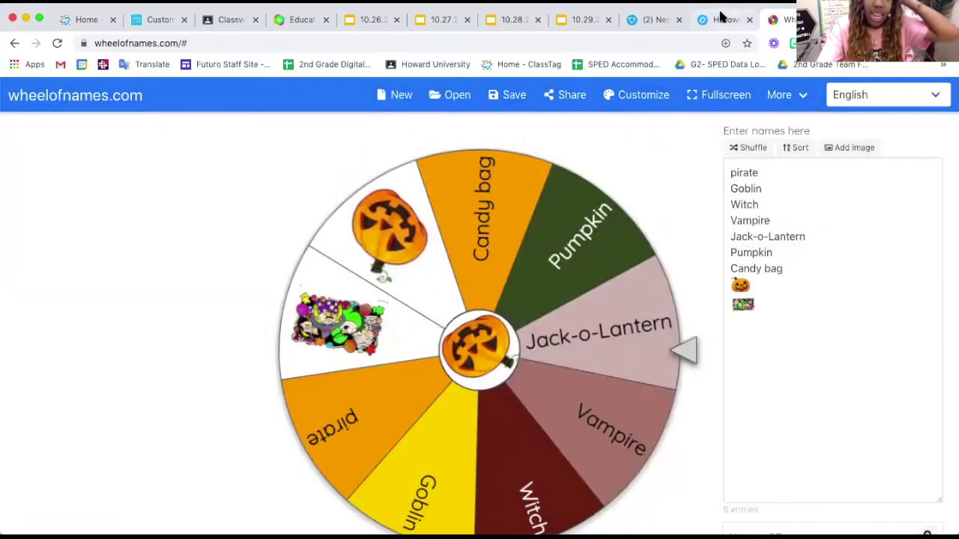
- Switch to Nearpod, return to the lesson library and create a new lesson
click(720, 17)
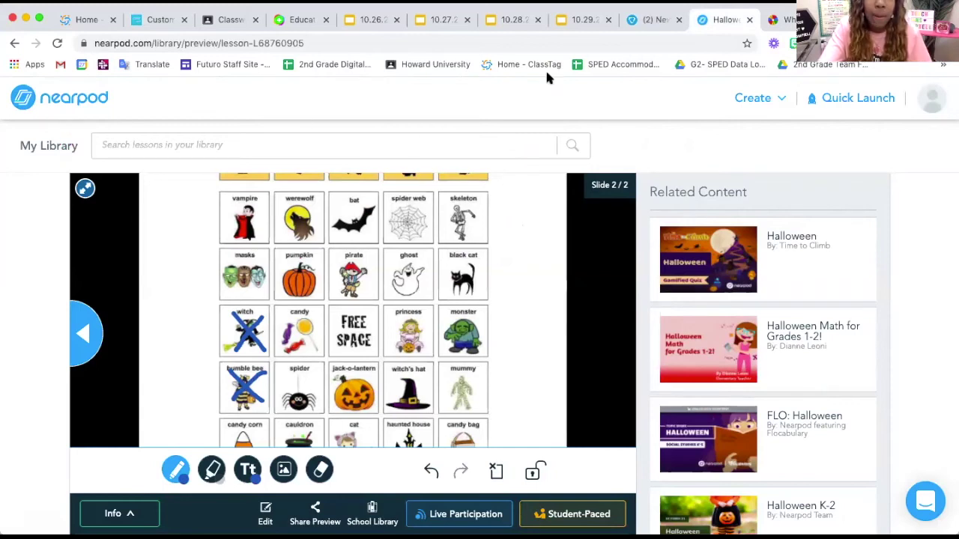
click(59, 103)
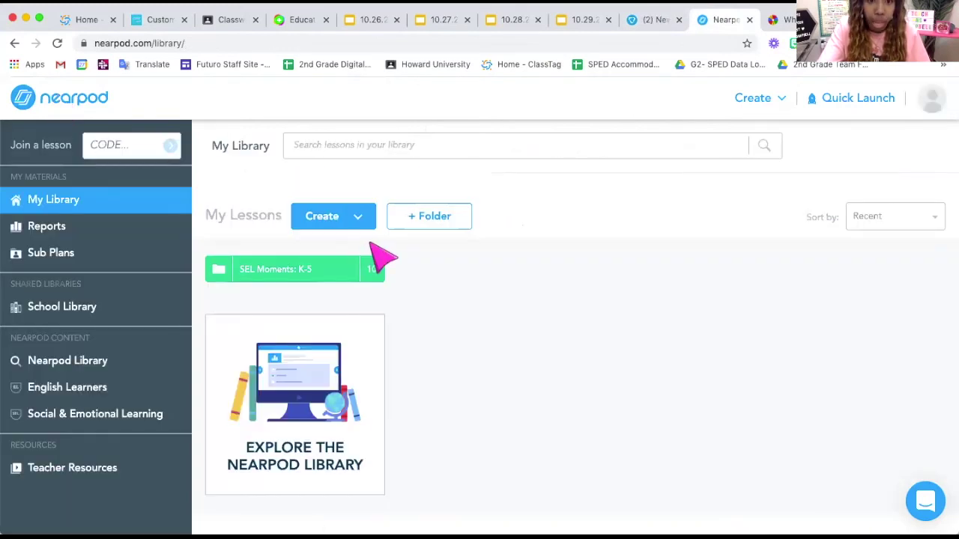
click(323, 225)
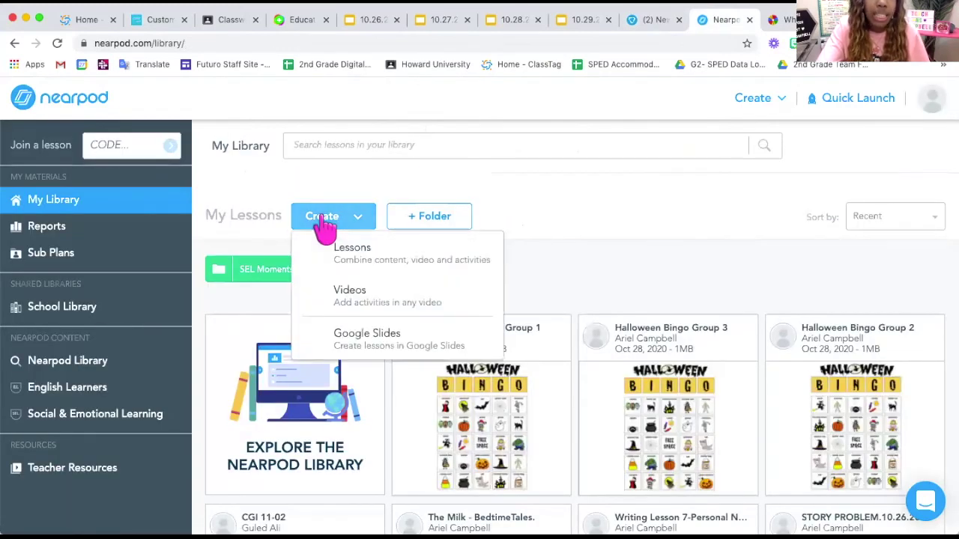
click(348, 250)
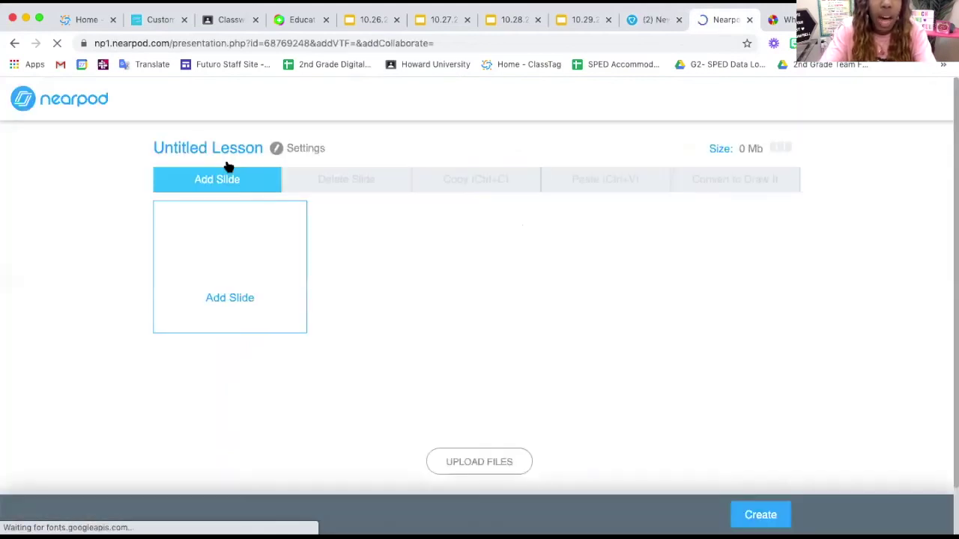
- Name the new lesson "Halloween Bingo"
click(209, 146)
text(Hal)
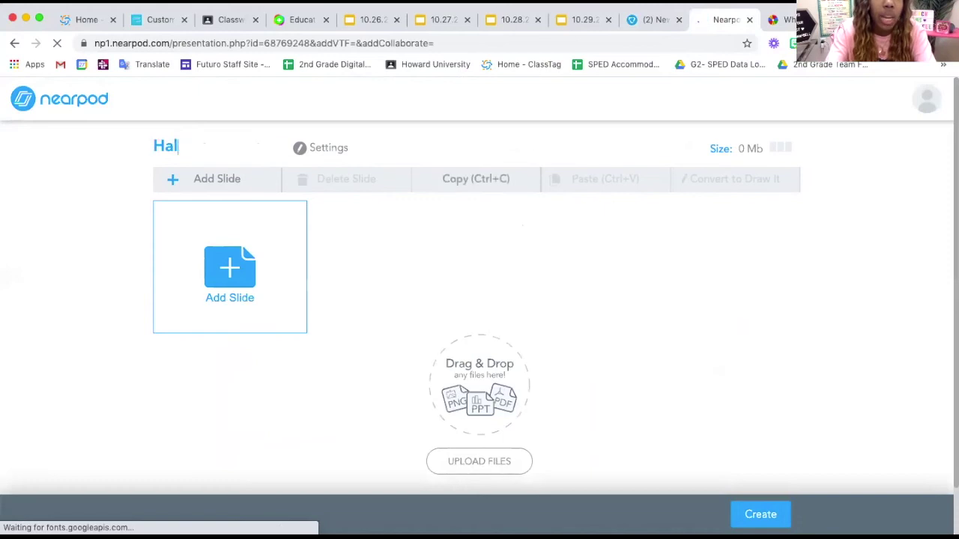
text(loween Bingo)
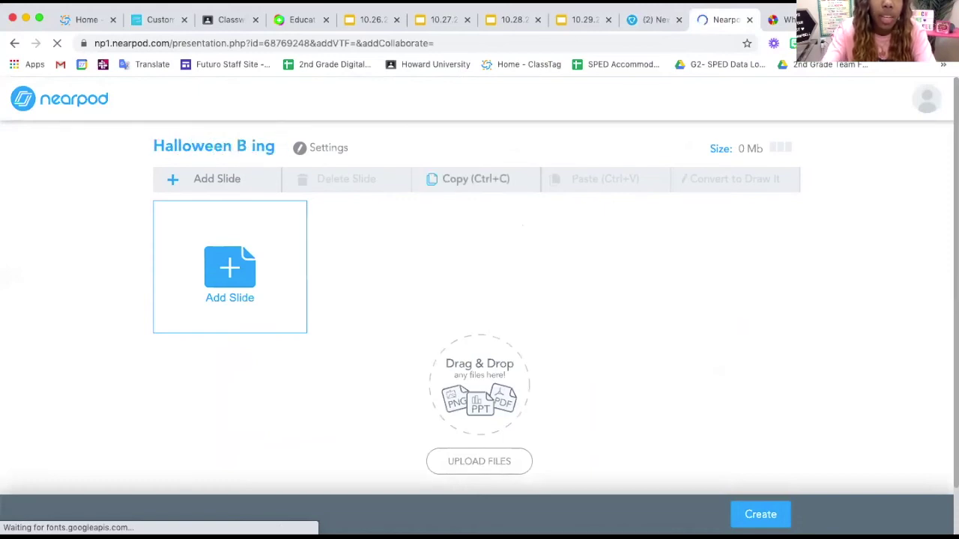
key(BackSpace)
key(BackSpace)
key(BackSpace)
text(ingo)
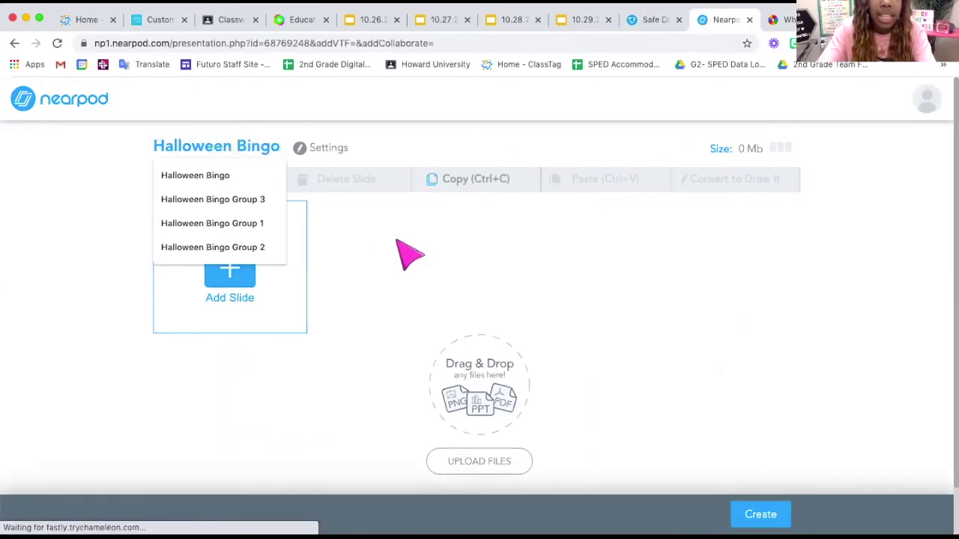
click(398, 242)
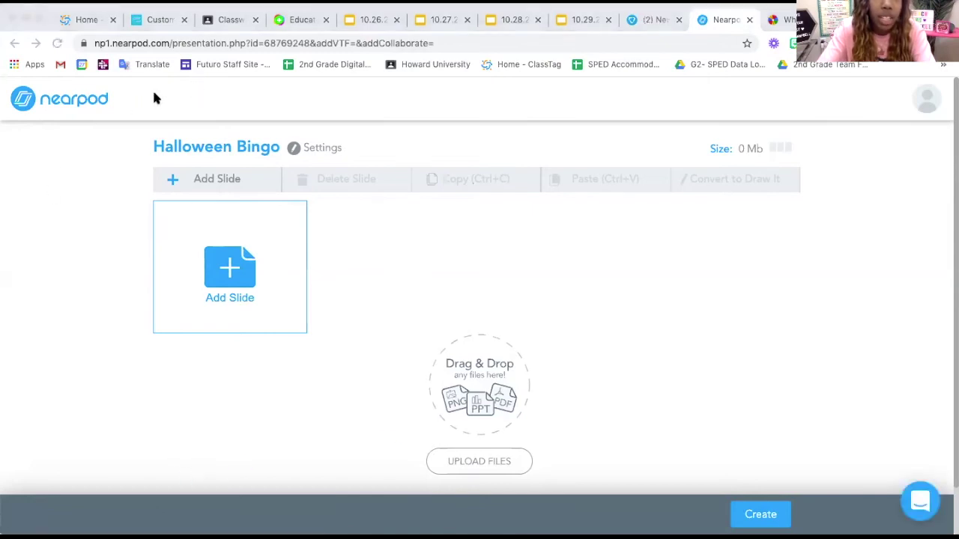
- Upload HalloweenBINGOwhquestions-1.pdf to the lesson as slides
drag(500, 337, 574, 359)
click(531, 271)
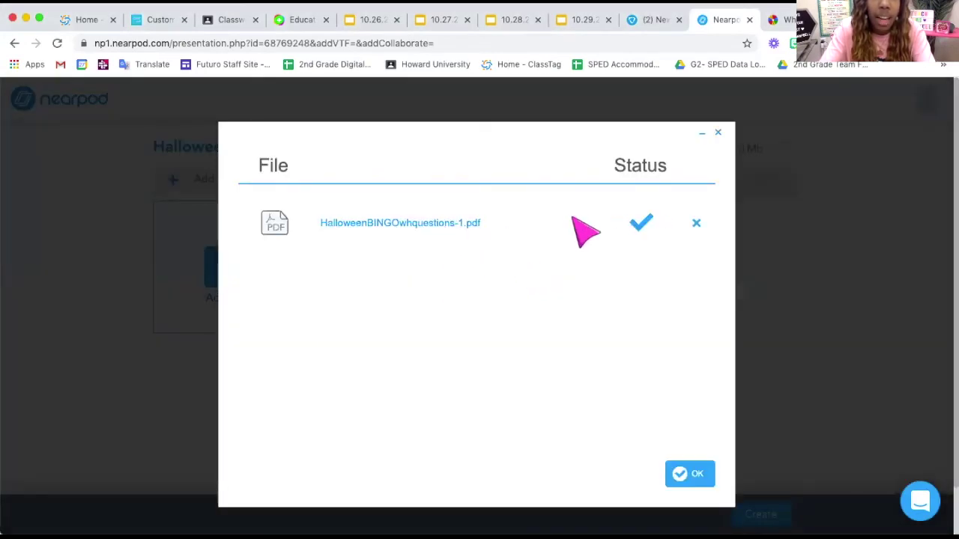
click(689, 477)
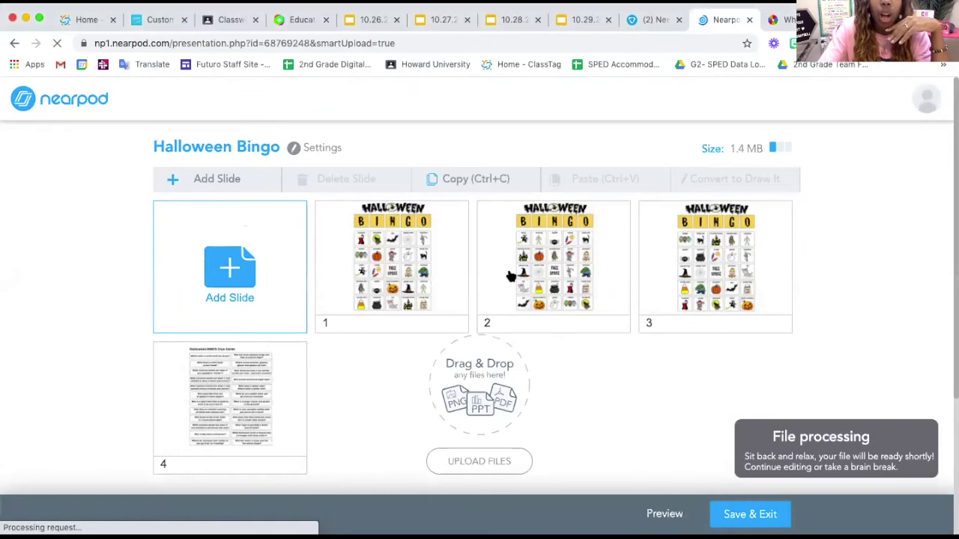
- Open the first bingo slide, capture a screenshot of its full card, and save and exit the slide
click(405, 257)
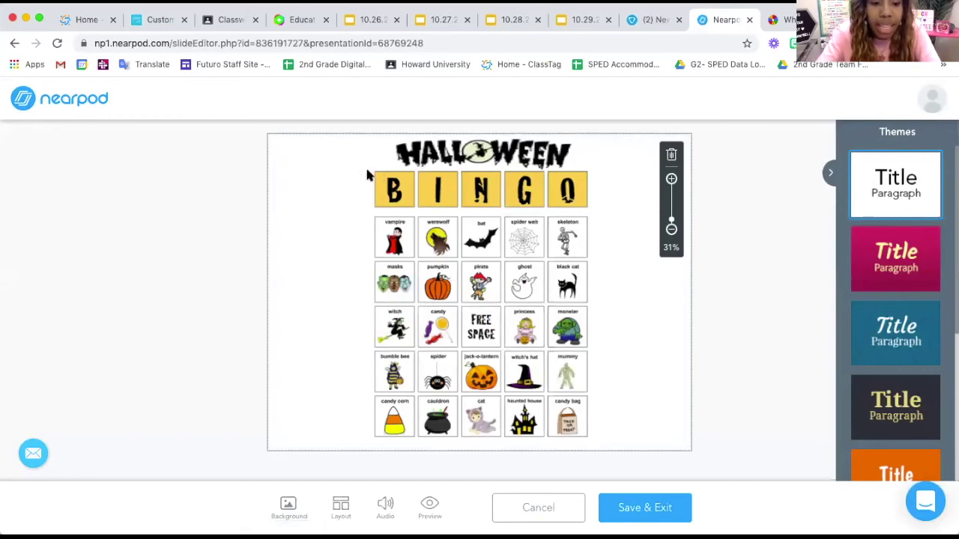
key(super+shift+4)
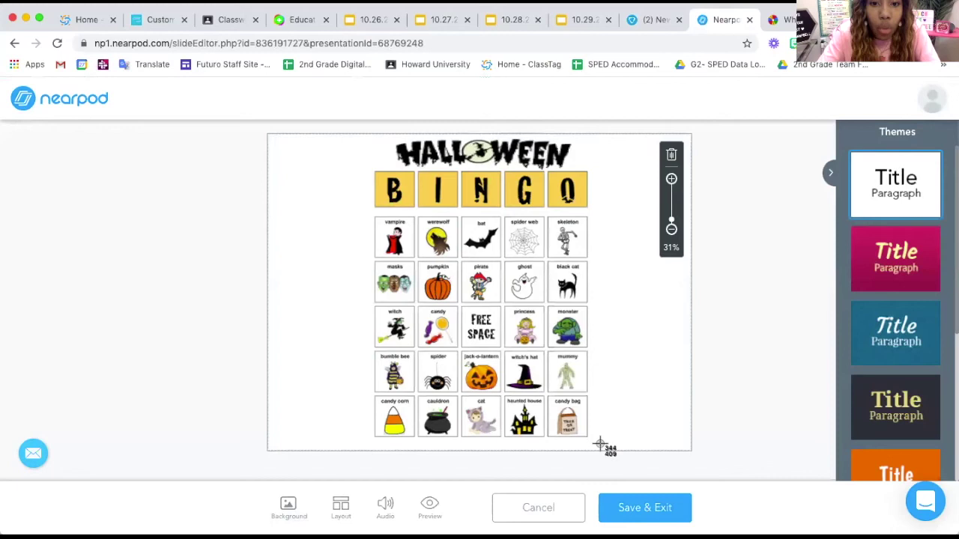
click(621, 514)
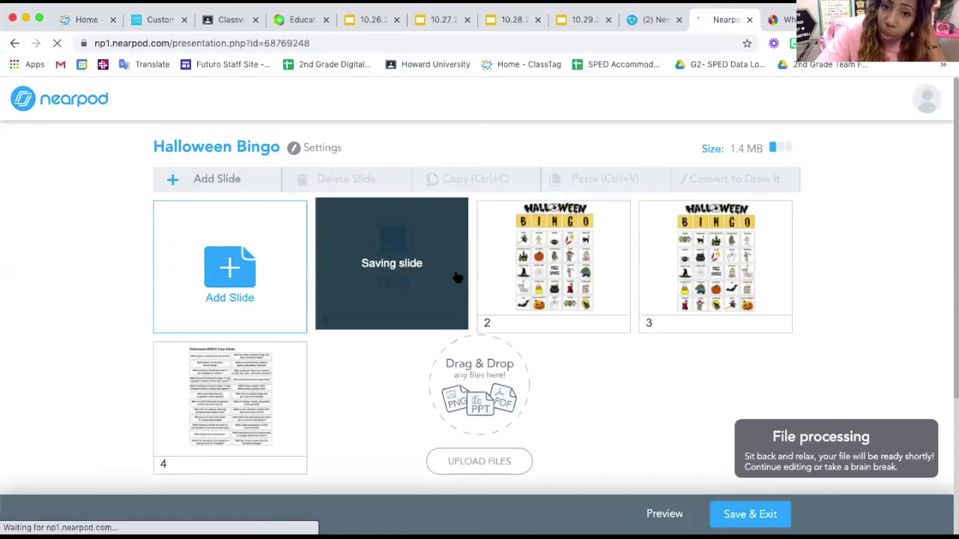
- Add a Draw It activity to the lesson after the first bingo slide
click(410, 275)
right_click(420, 247)
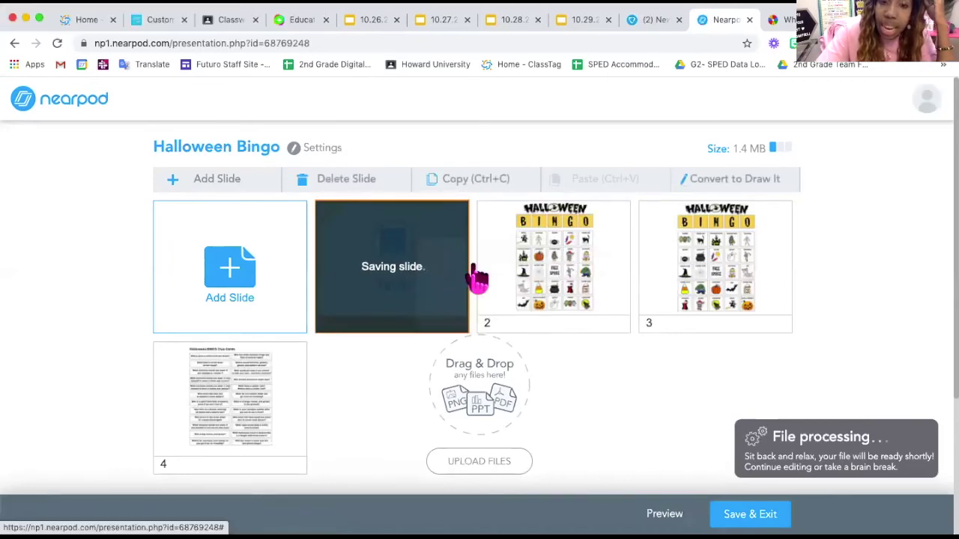
right_click(488, 266)
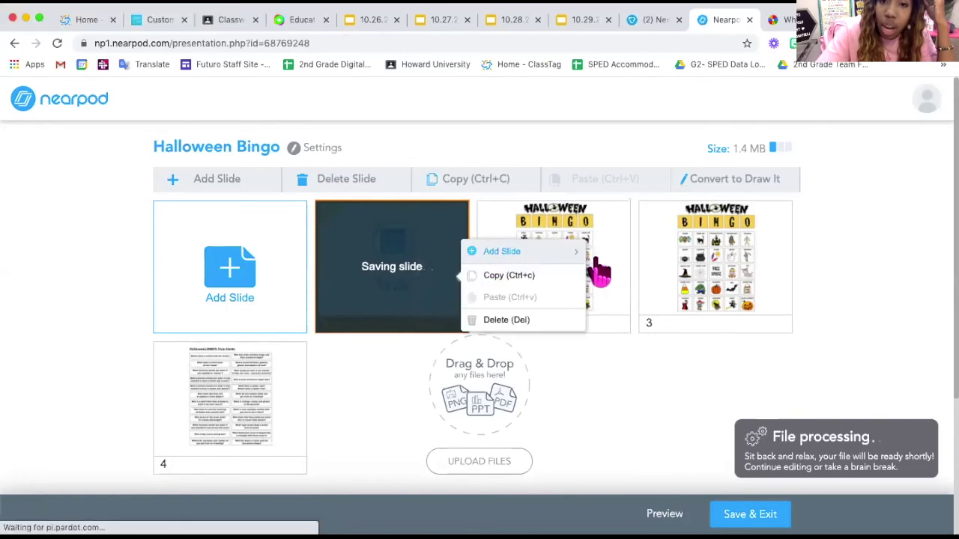
mouse_move(576, 254)
mouse_move(634, 277)
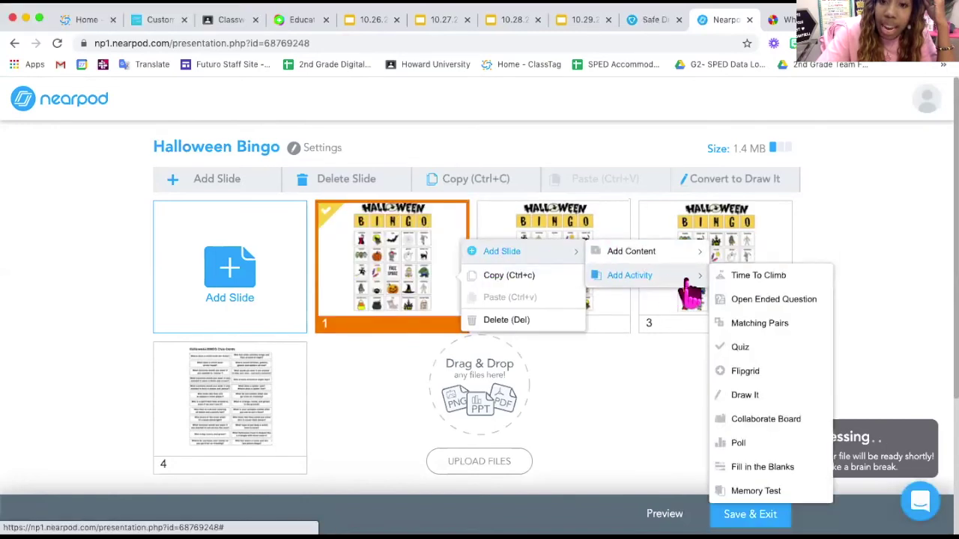
click(751, 396)
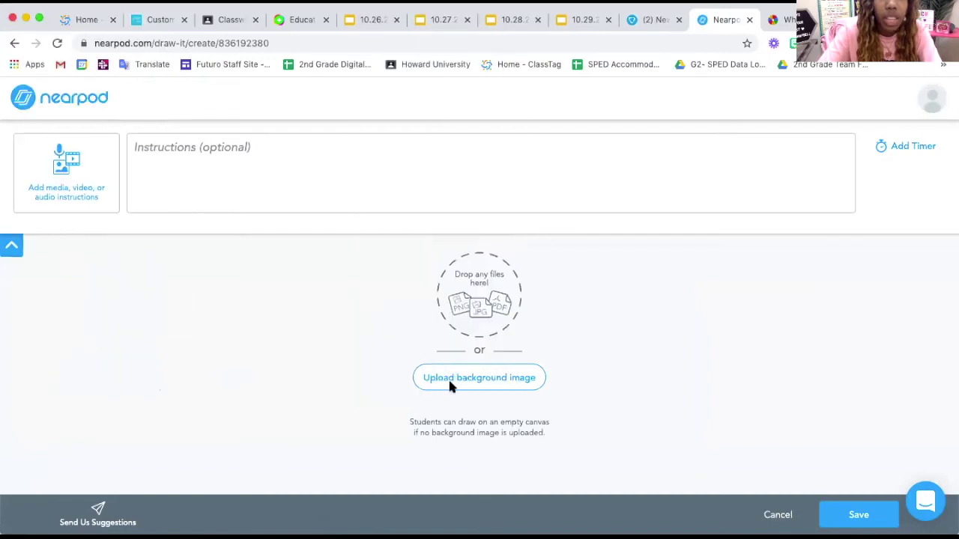
- Add the captured bingo card image as the background of the Draw It activity
click(546, 372)
click(305, 166)
text(W)
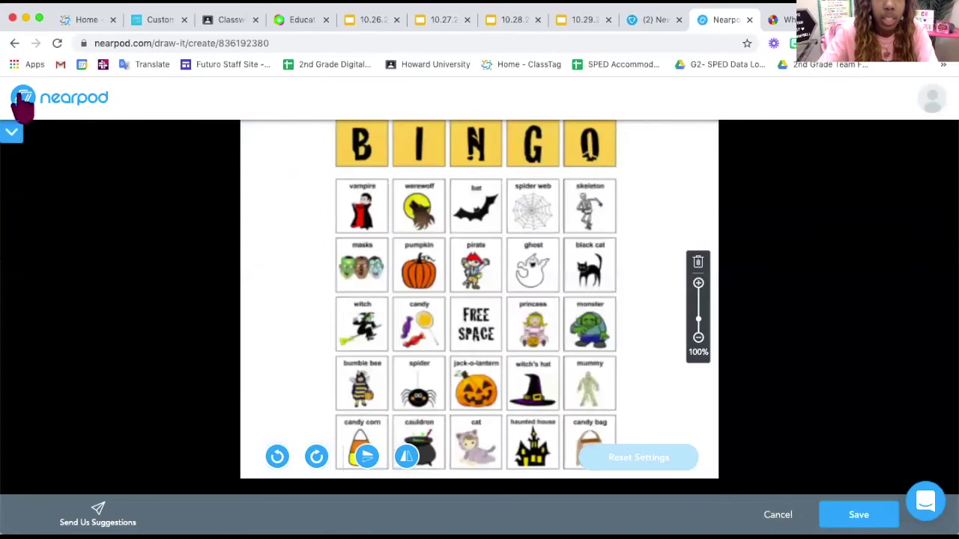
- Write the activity instruction telling students to draw on the picture the teacher calls aloud
click(11, 132)
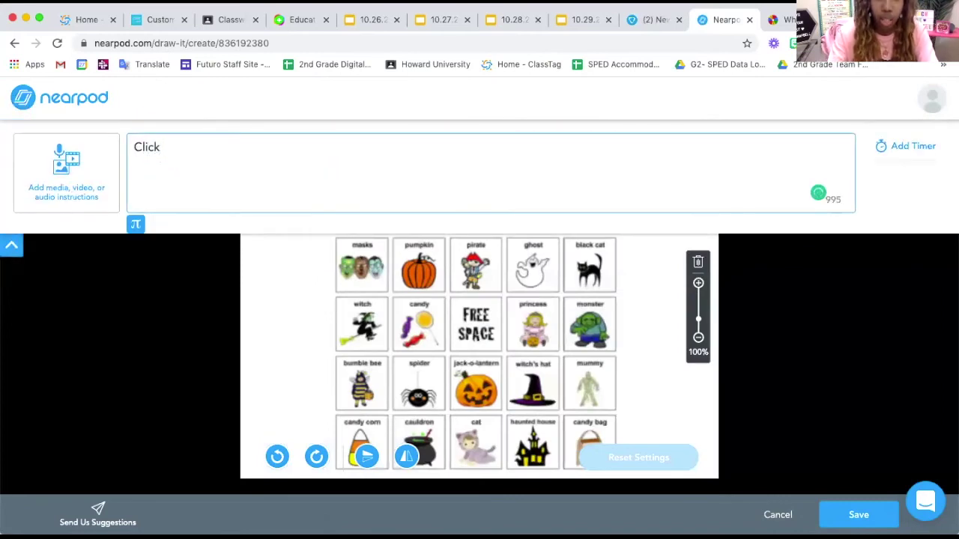
key(BackSpace)
text(Draw on the picture Ms. Campbell calls aloud.)
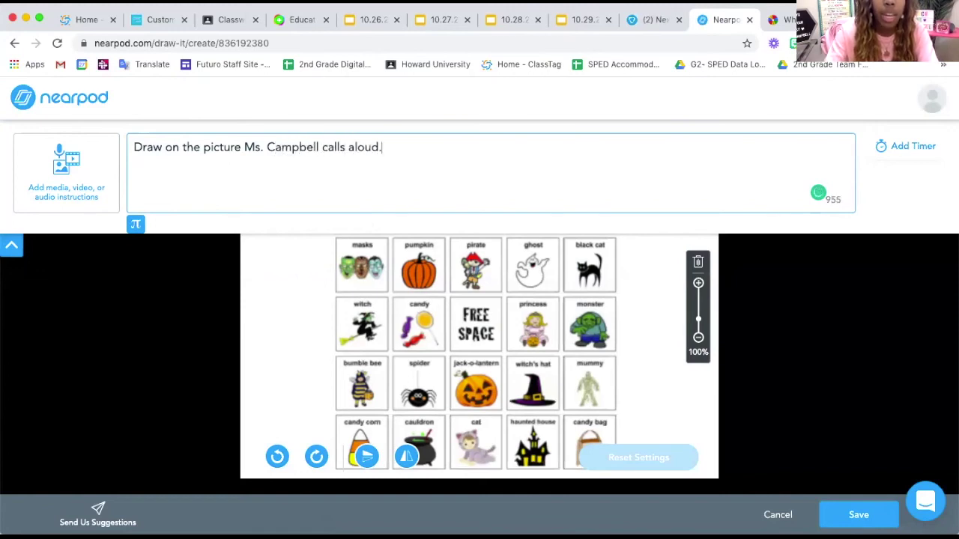
- Record a short audio instruction for the Draw It activity and play it back
click(81, 186)
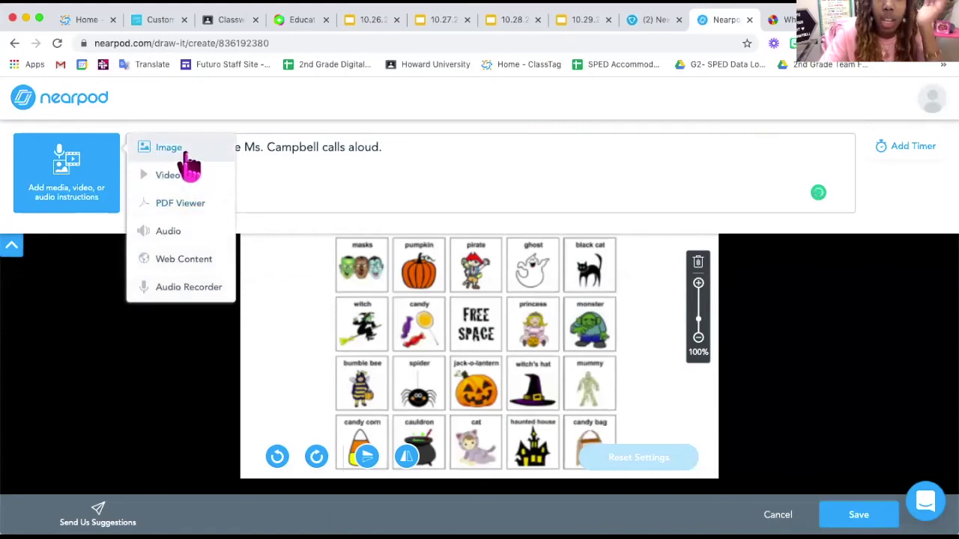
click(187, 289)
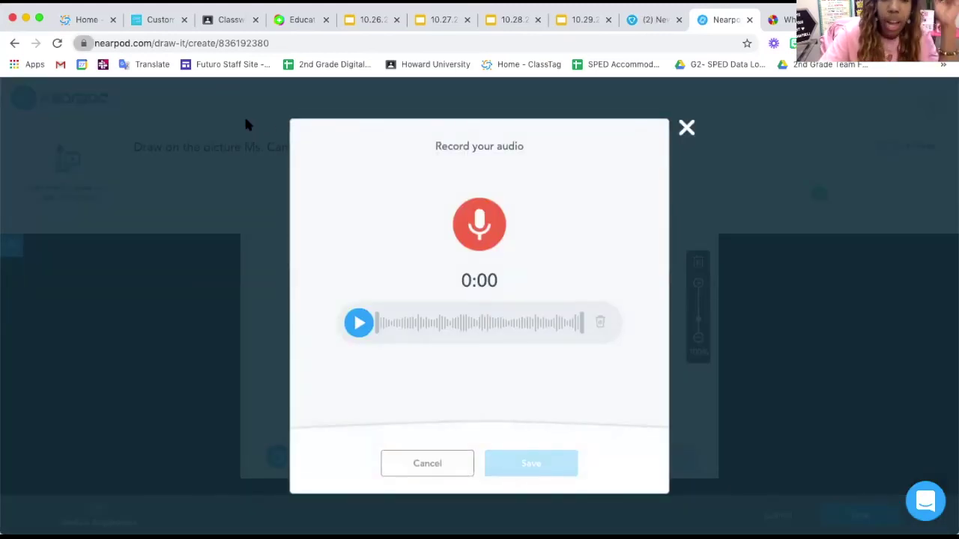
click(494, 228)
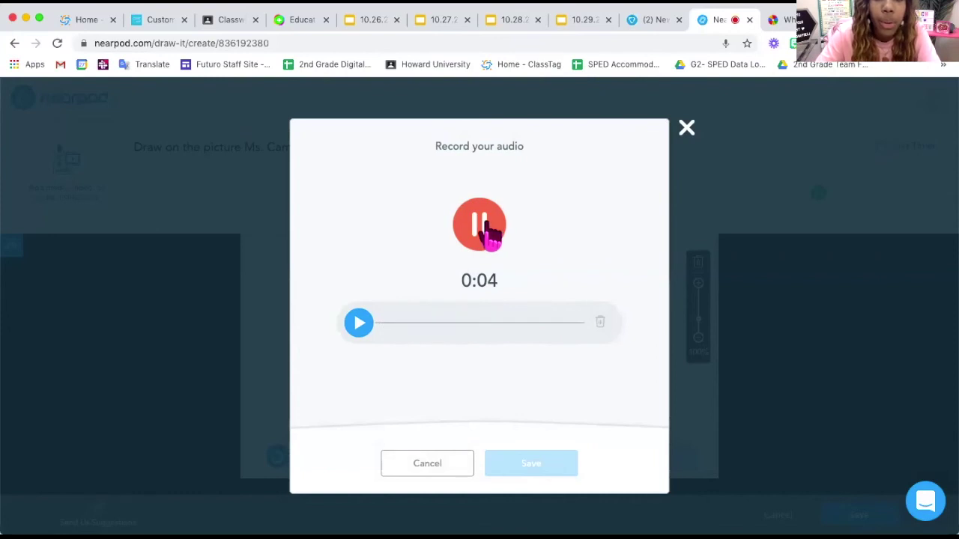
click(491, 233)
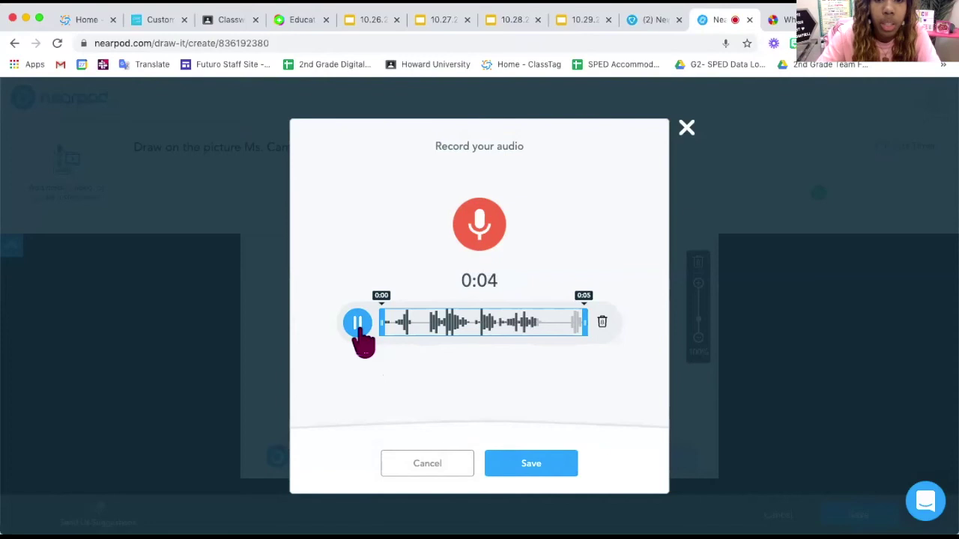
- Try re-recording the audio instruction, play back the new take, and discard the recording
click(496, 226)
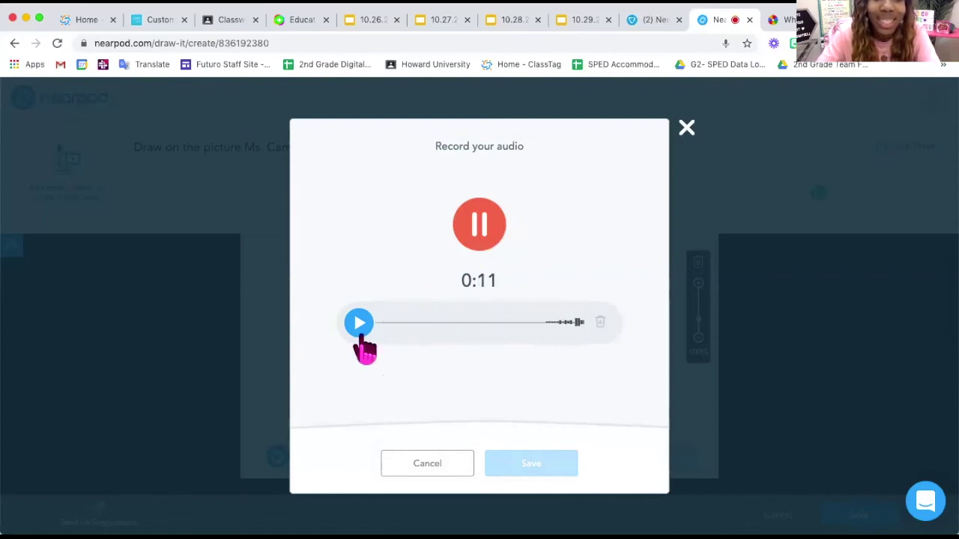
click(497, 238)
click(358, 323)
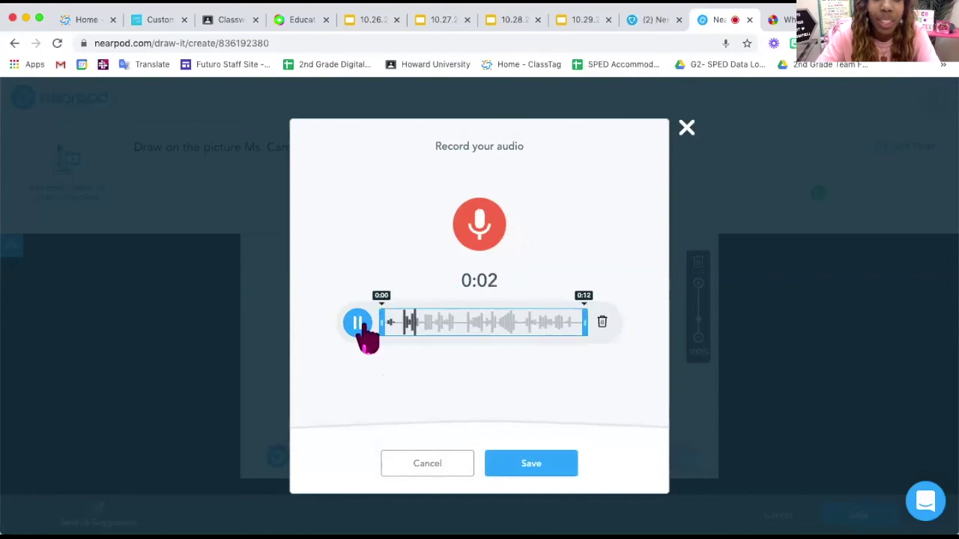
click(359, 324)
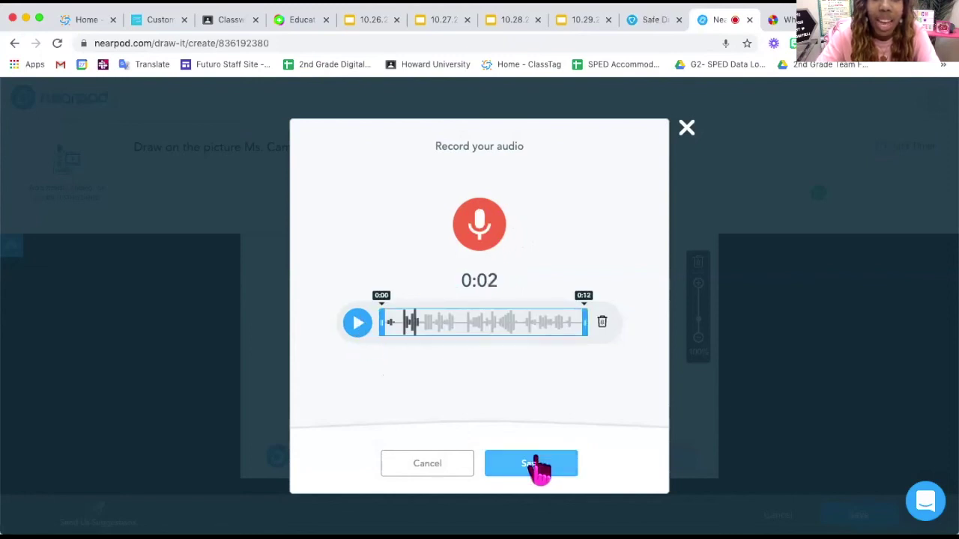
click(436, 466)
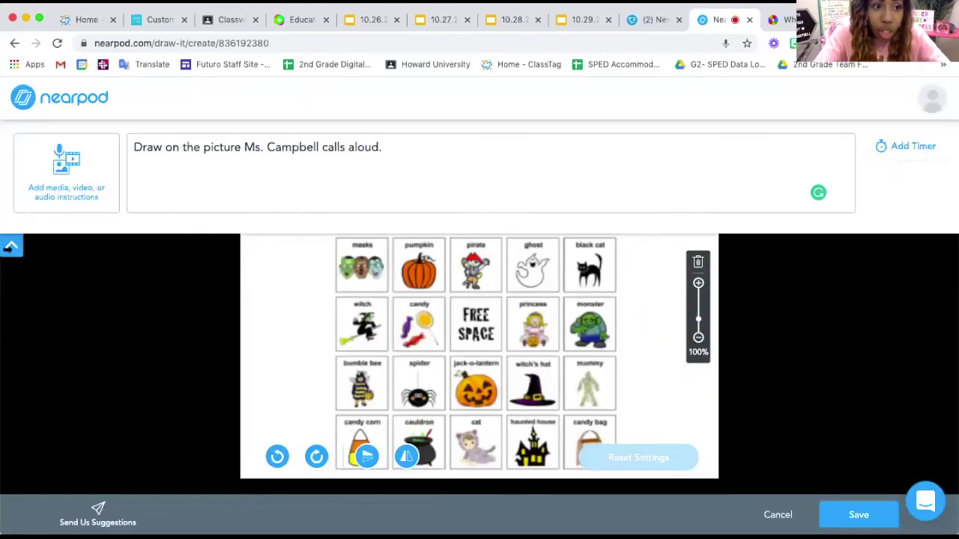
- Shift the bingo card background up at 100% zoom so its bottom row fits fully, and save the Draw It activity
click(10, 247)
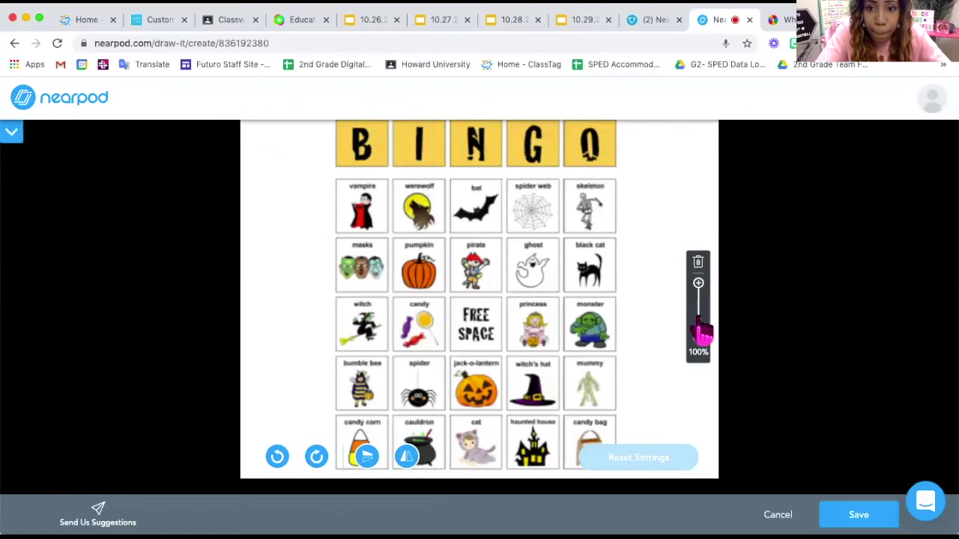
click(699, 327)
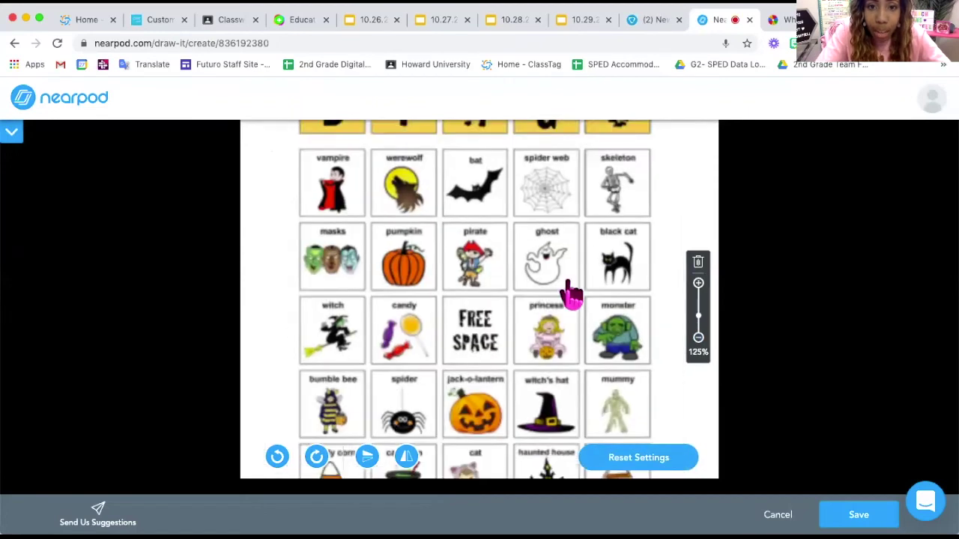
scroll(572, 281, down, 2)
click(698, 336)
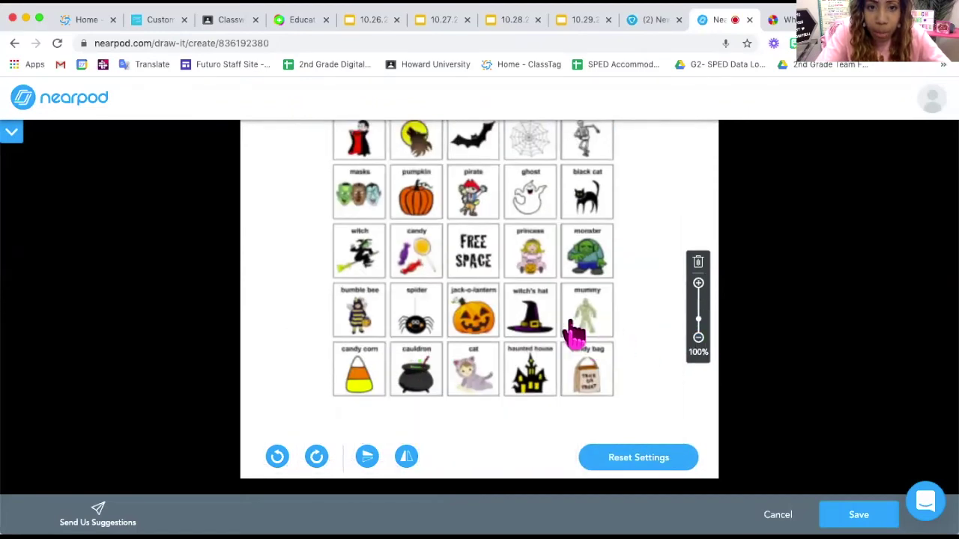
scroll(573, 333, up, 1)
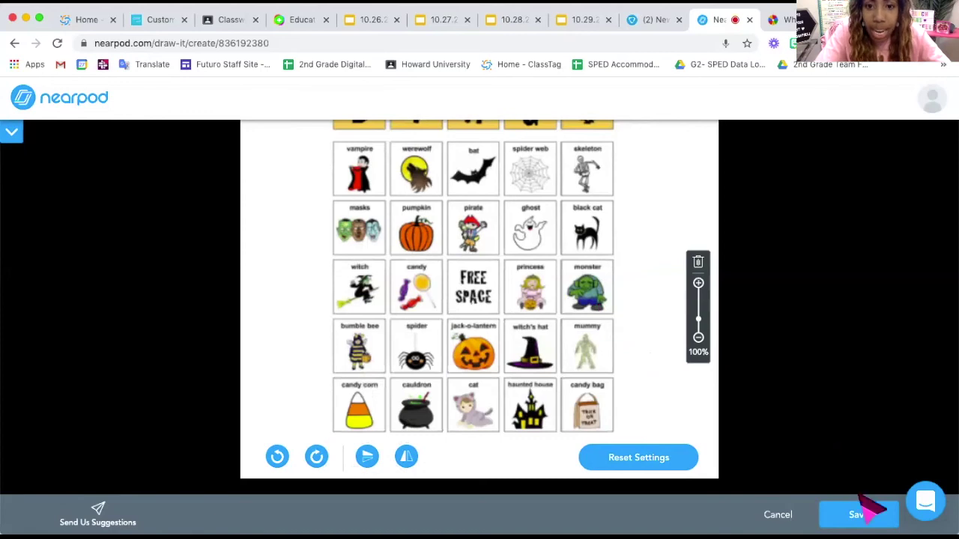
scroll(601, 386, down, 1)
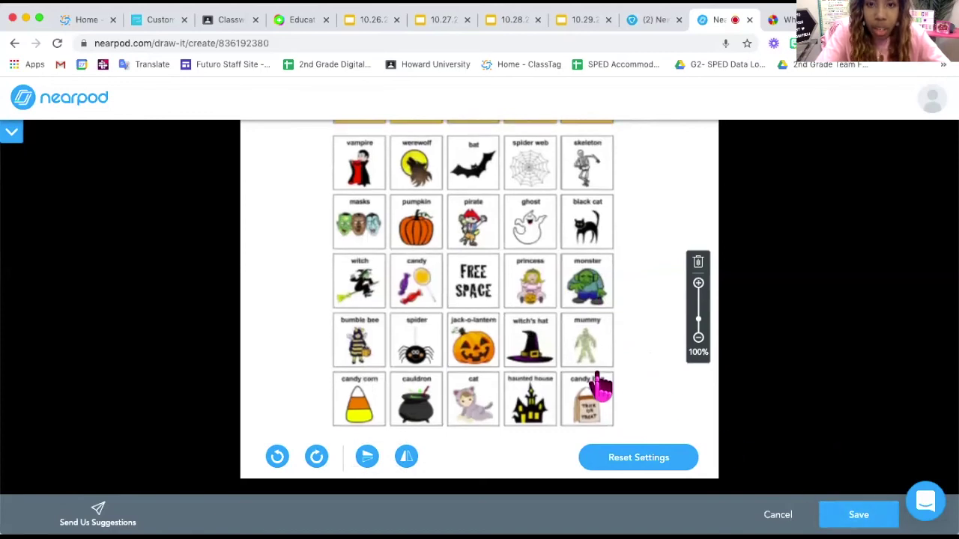
click(844, 514)
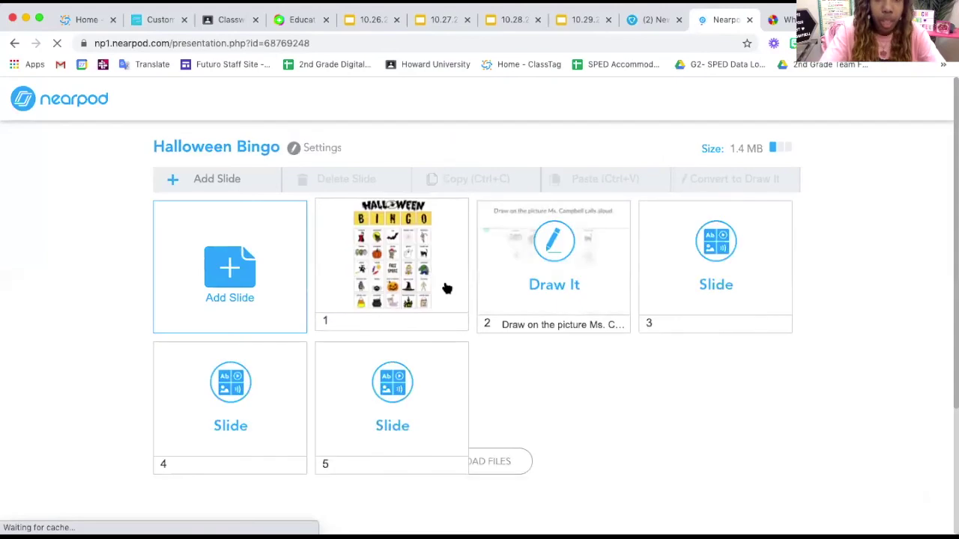
- Reopen the Draw It activity, check the card with the instruction area collapsed, and save it again
click(567, 279)
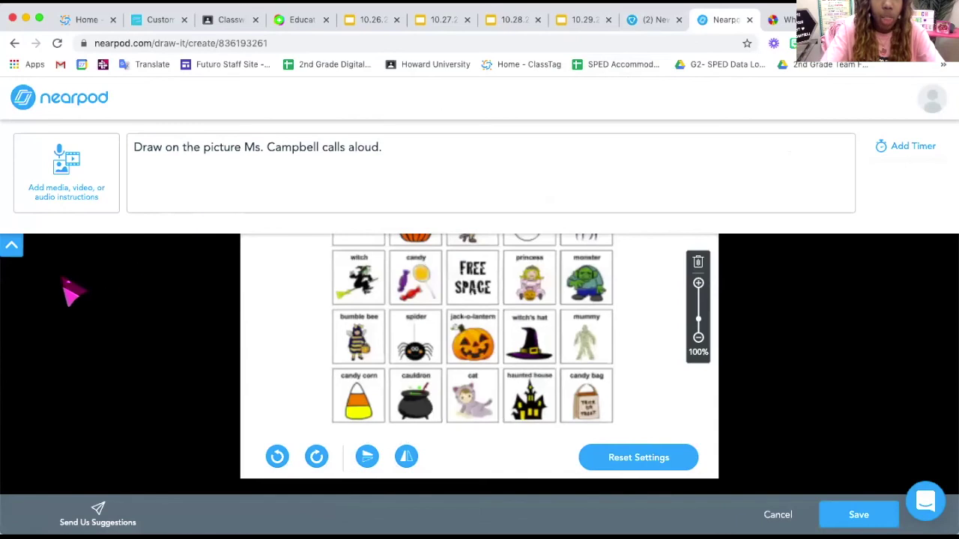
click(15, 253)
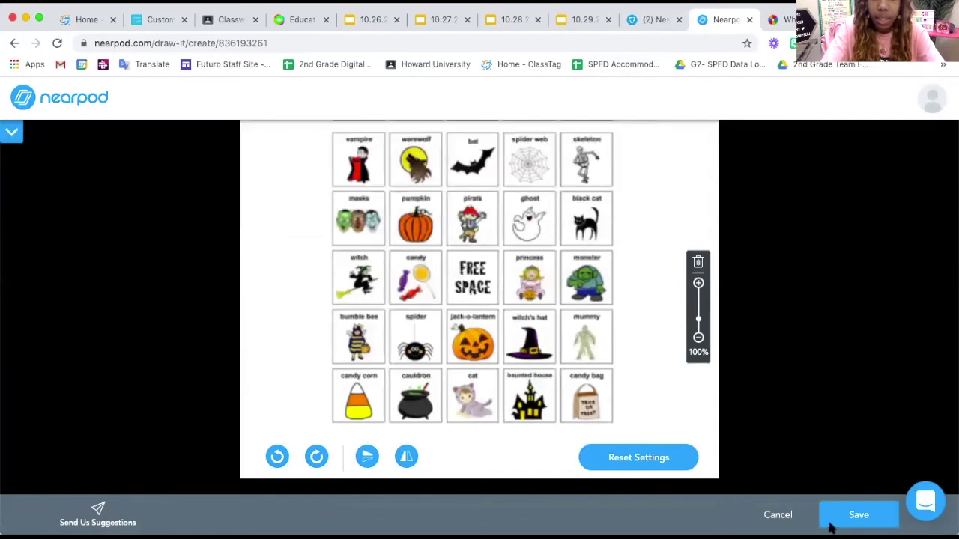
click(832, 524)
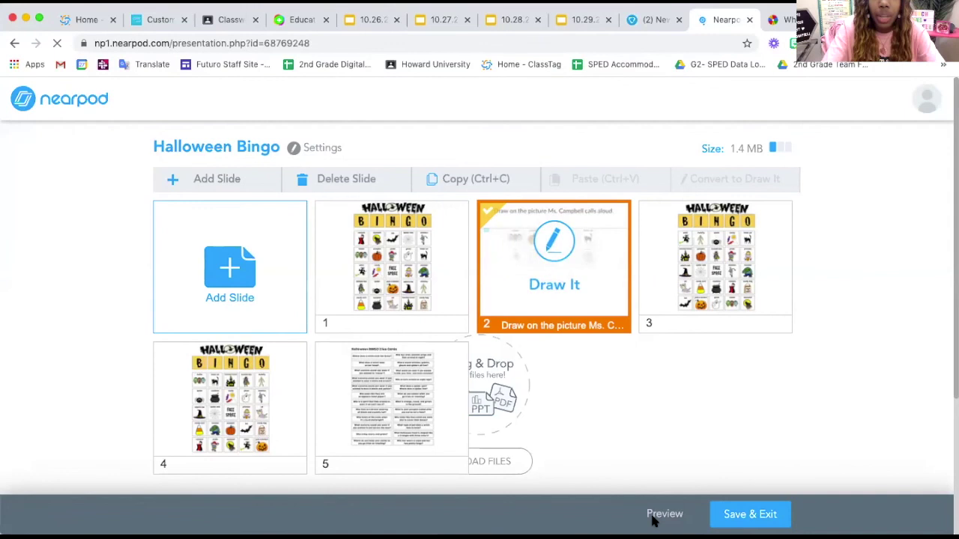
- Preview the Draw It activity as a student, with its instruction area collapsed to show more of the card
click(659, 514)
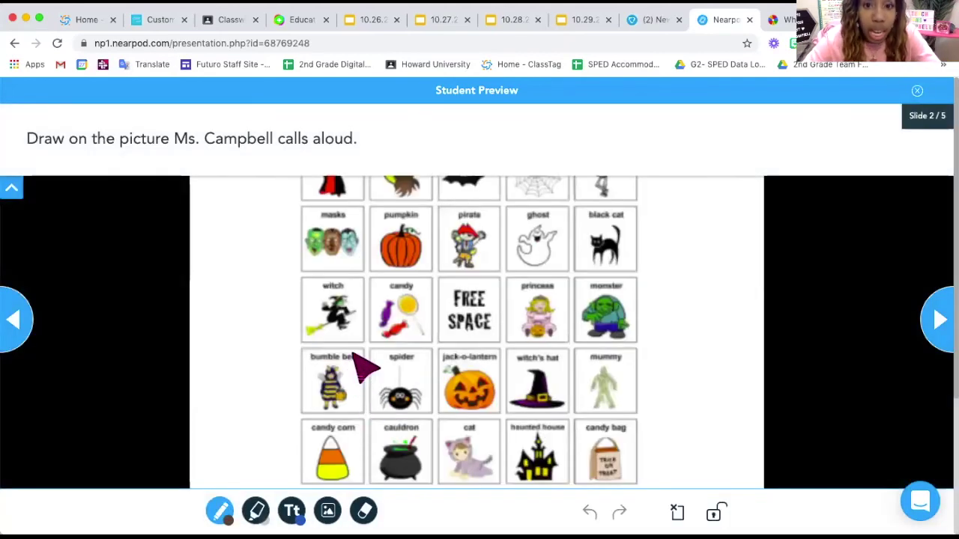
click(12, 189)
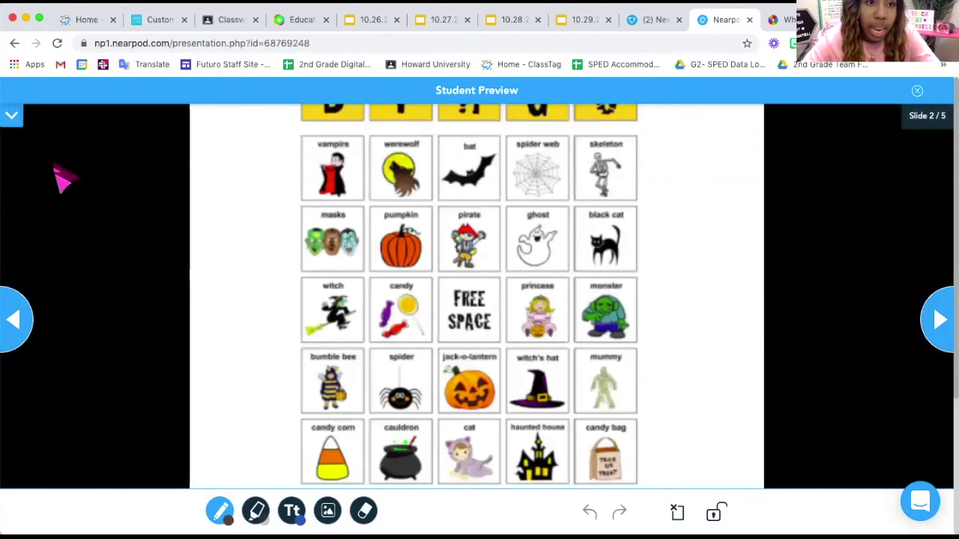
- Cross out the witch, bumble bee, witch's hat, black cat, bat, and candy squares with a blue pen
click(223, 510)
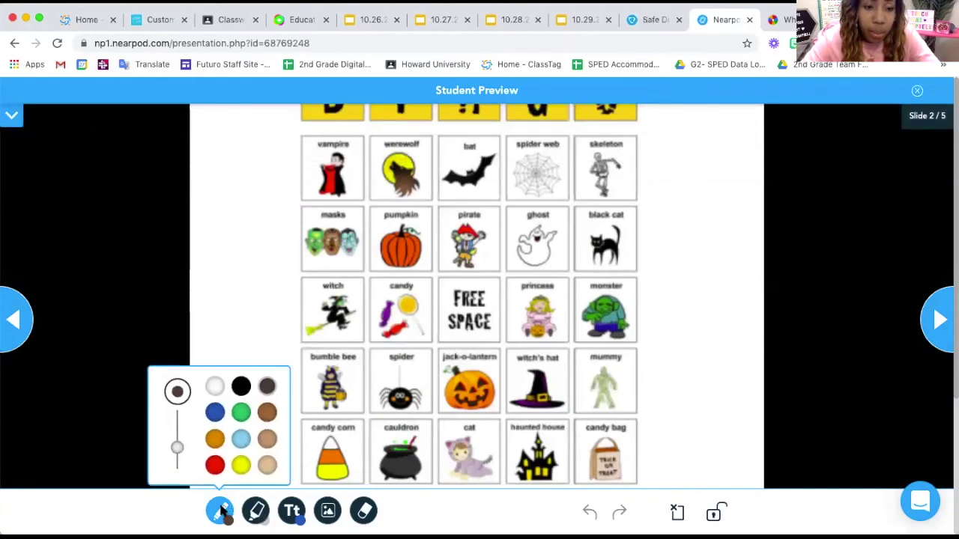
click(214, 411)
drag(316, 293, 356, 343)
mouse_move(353, 295)
mouse_down()
mouse_move(321, 345)
mouse_move(370, 405)
mouse_up()
drag(358, 357, 302, 412)
drag(502, 358, 563, 395)
drag(560, 352, 518, 404)
drag(578, 217, 629, 275)
drag(627, 215, 578, 271)
drag(447, 147, 497, 197)
drag(489, 143, 443, 198)
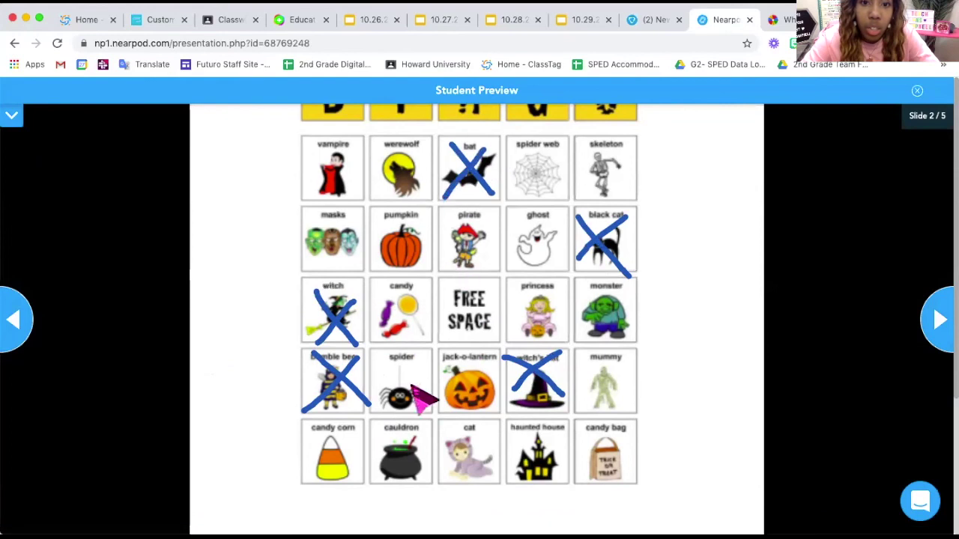
drag(383, 287, 430, 339)
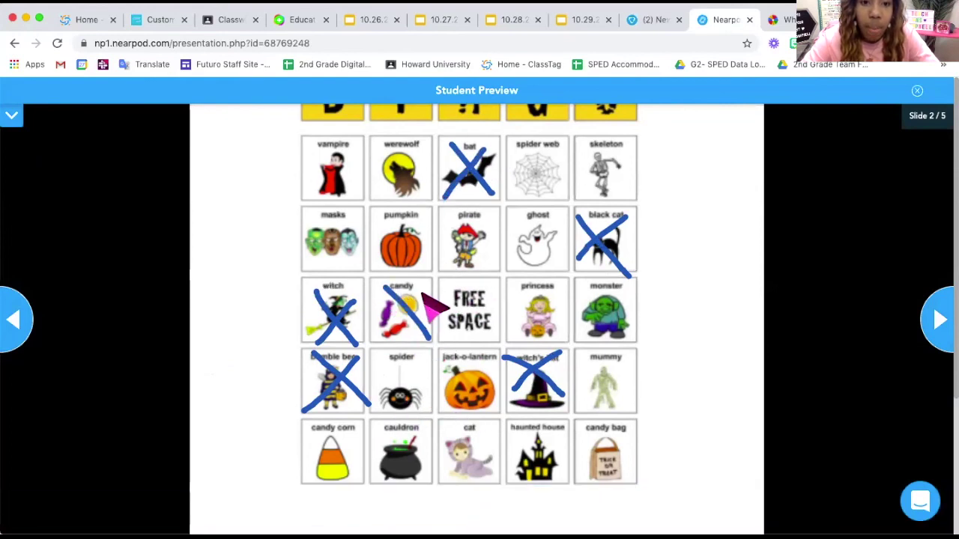
drag(424, 289, 378, 355)
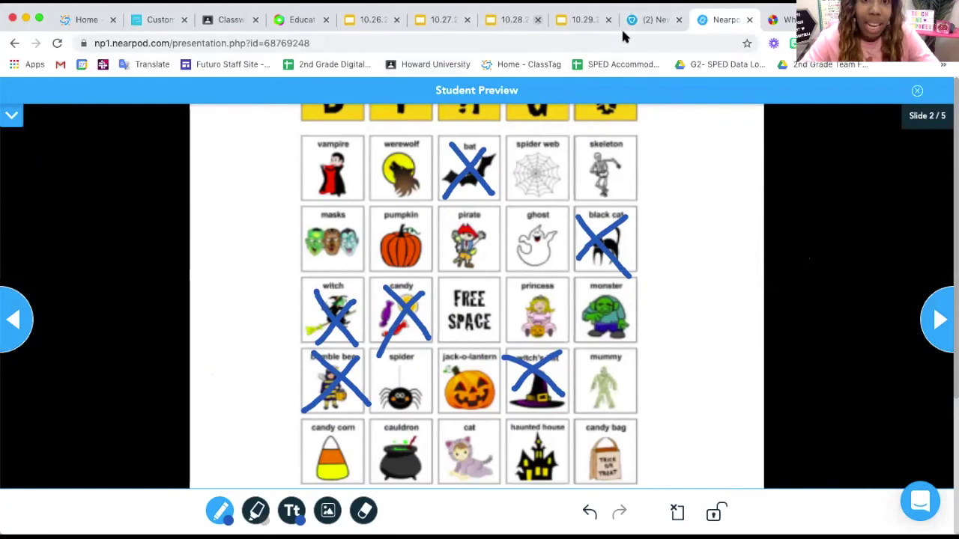
- Switch to the wheelofnames.com wheel and on to the Random Team Generator page
click(786, 19)
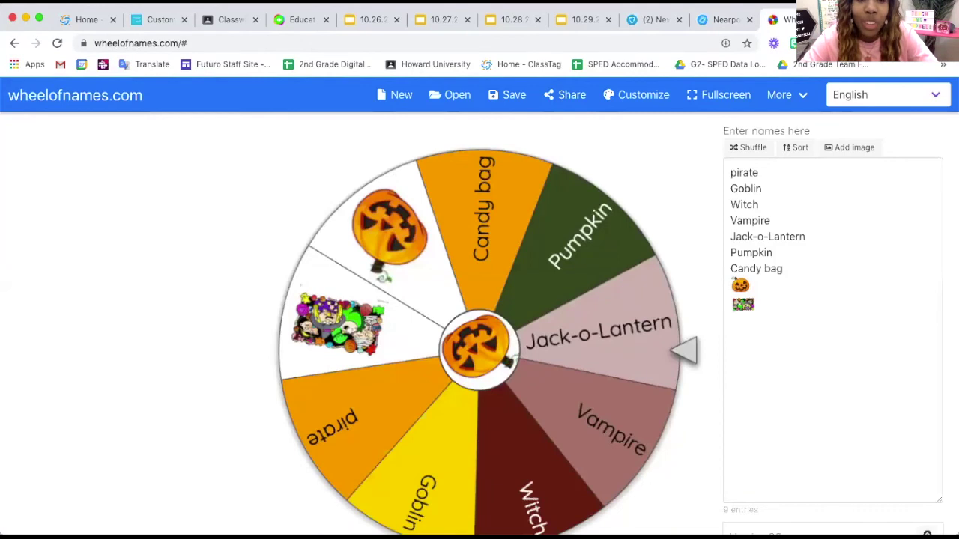
key(ctrl+Tab)
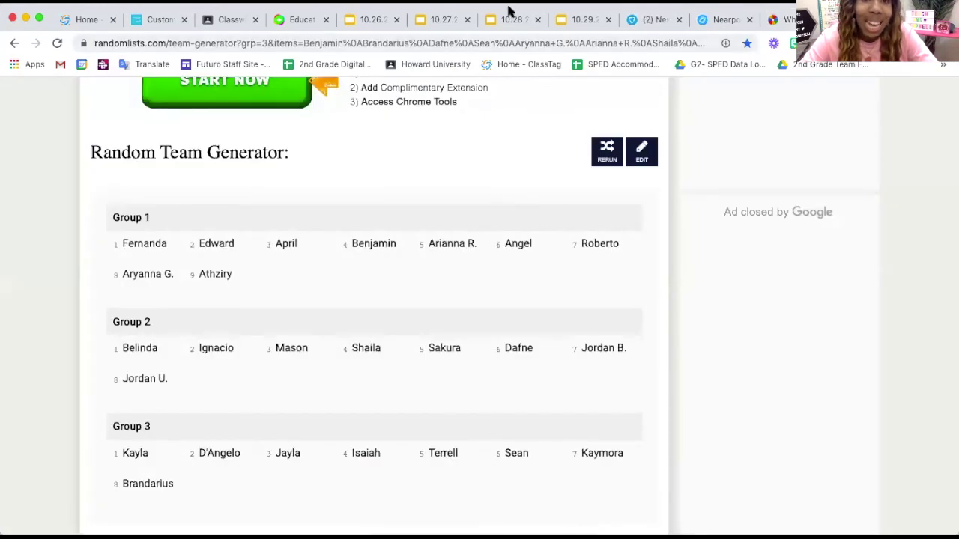